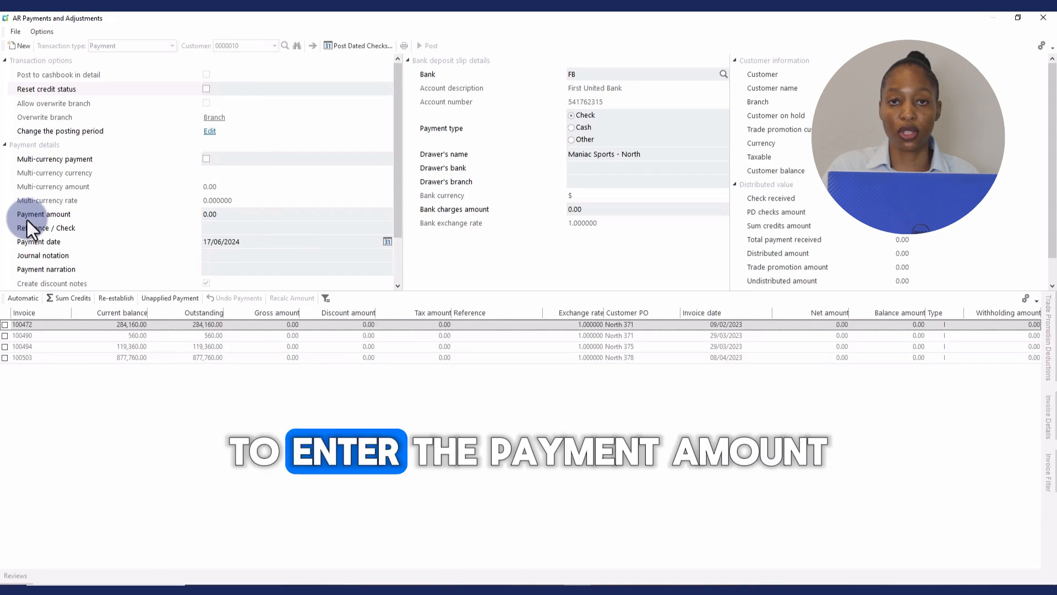
Set the payment amount to 1,065,967.15 in the payment details
{"action": "left_click", "coordinate": [220, 215]}
{"action": "left_click_drag", "start_coordinate": [217, 216], "coordinate": [194, 213]}
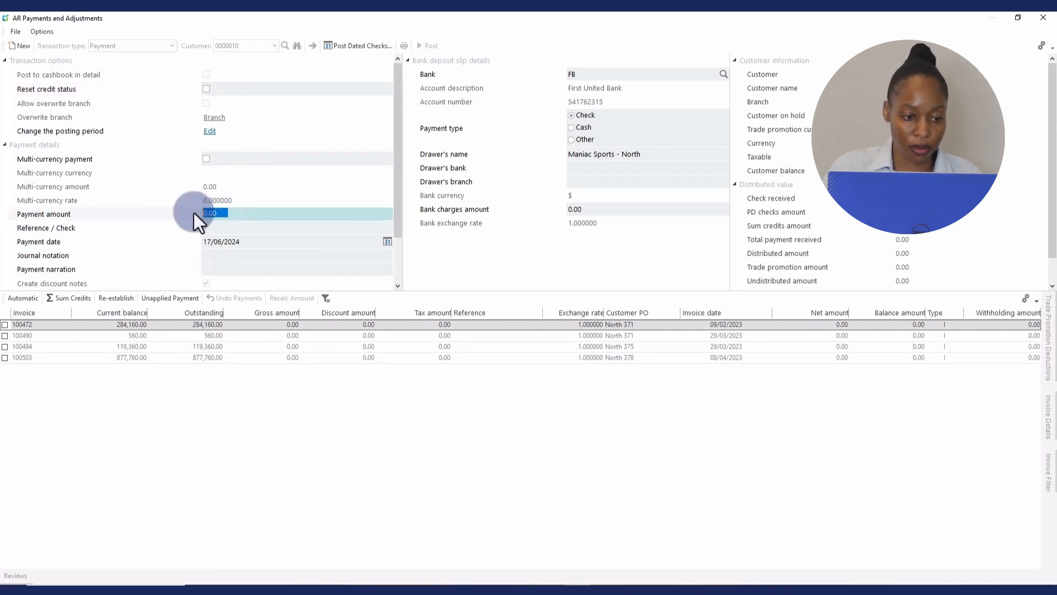
{"action": "type", "text": "1,0"}
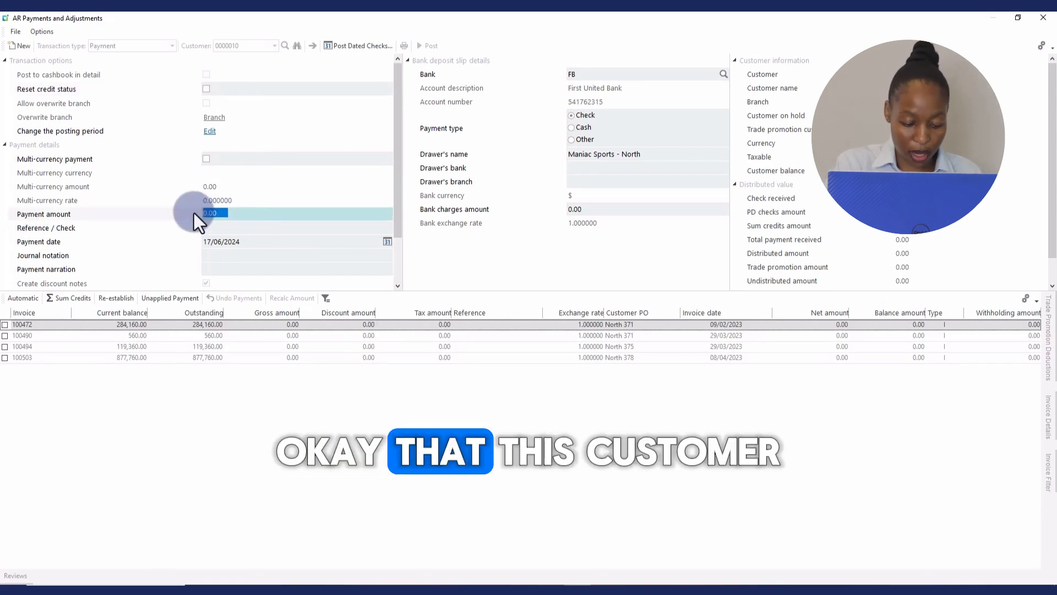
{"action": "type", "text": "65"}
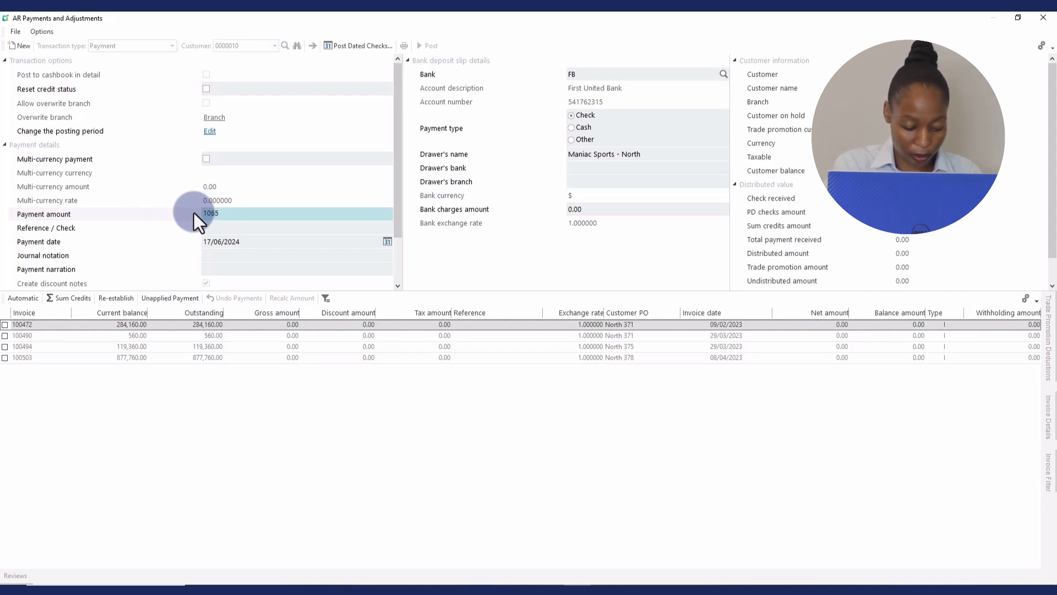
{"action": "type", "text": ",96"}
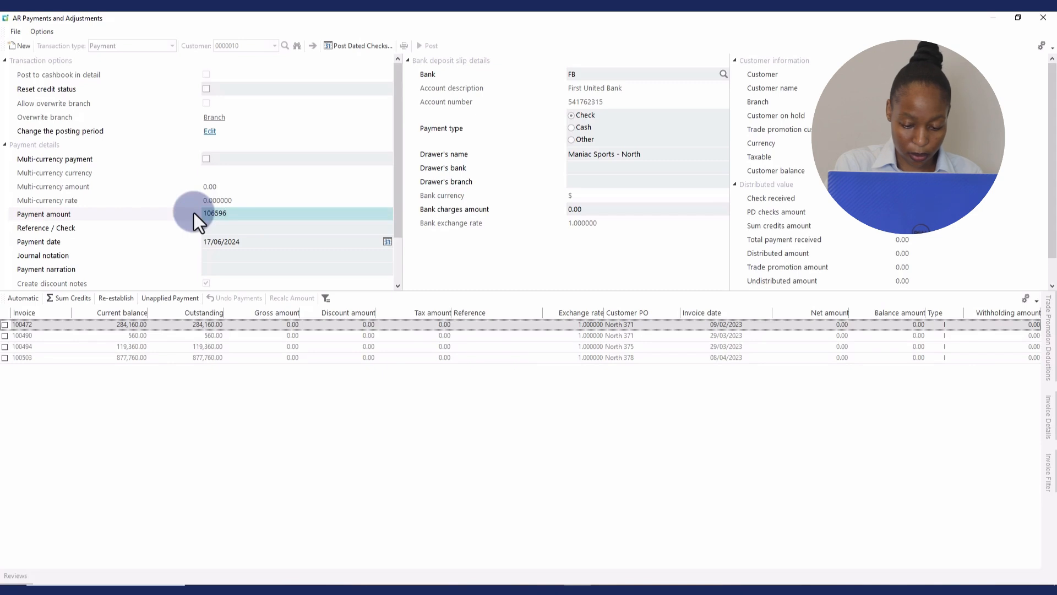
{"action": "type", "text": "7.15"}
{"action": "key", "text": "Tab"}
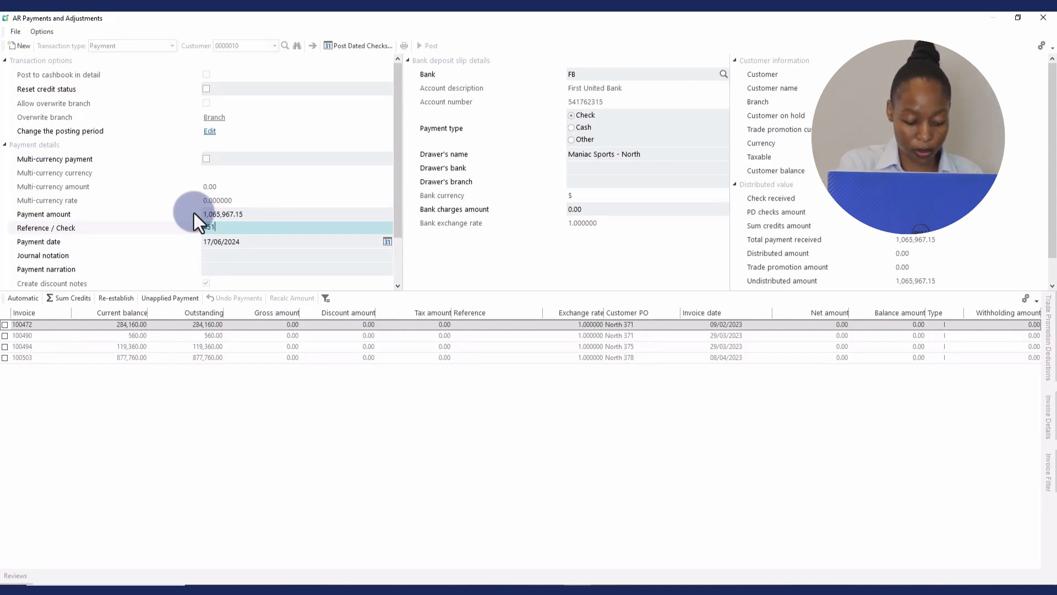
Enter 451 as the payment's reference / check and "Receipt 77" as its journal notation
{"action": "type", "text": "351"}
{"action": "key", "text": "Tab"}
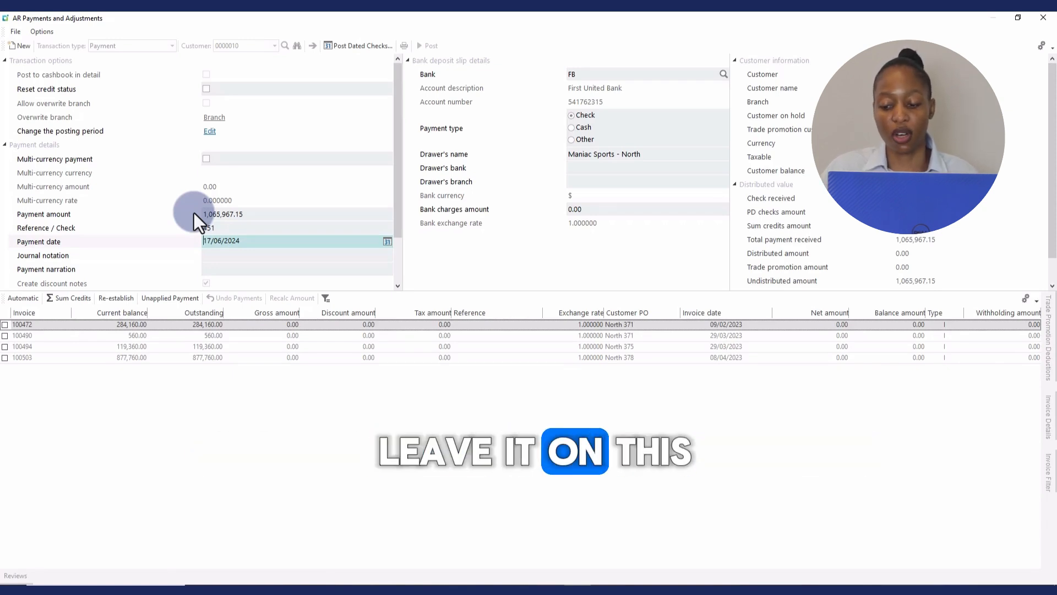
{"action": "left_click", "coordinate": [229, 256]}
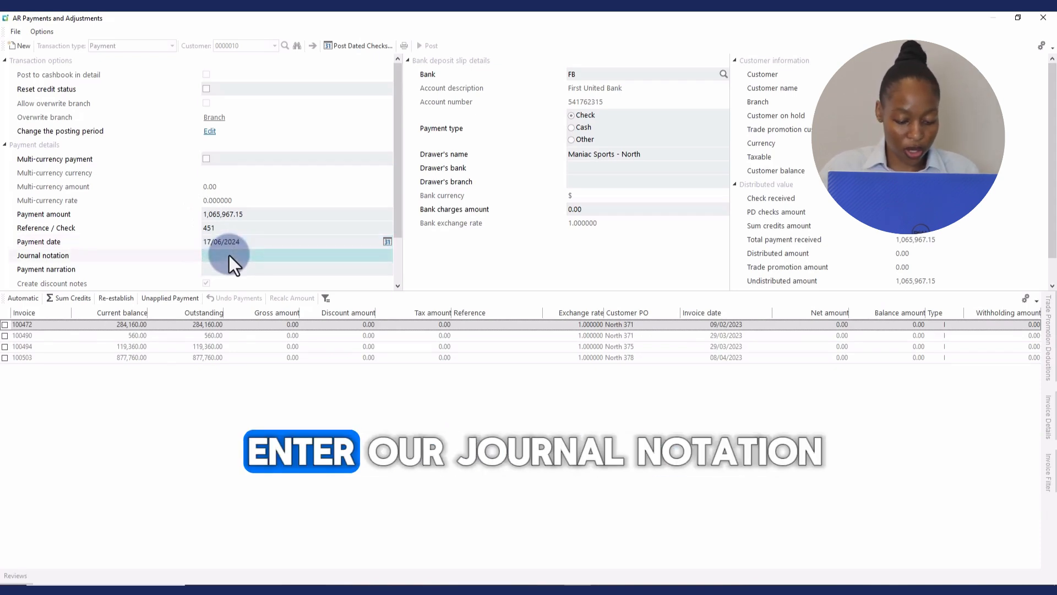
{"action": "type", "text": "Receipt 77"}
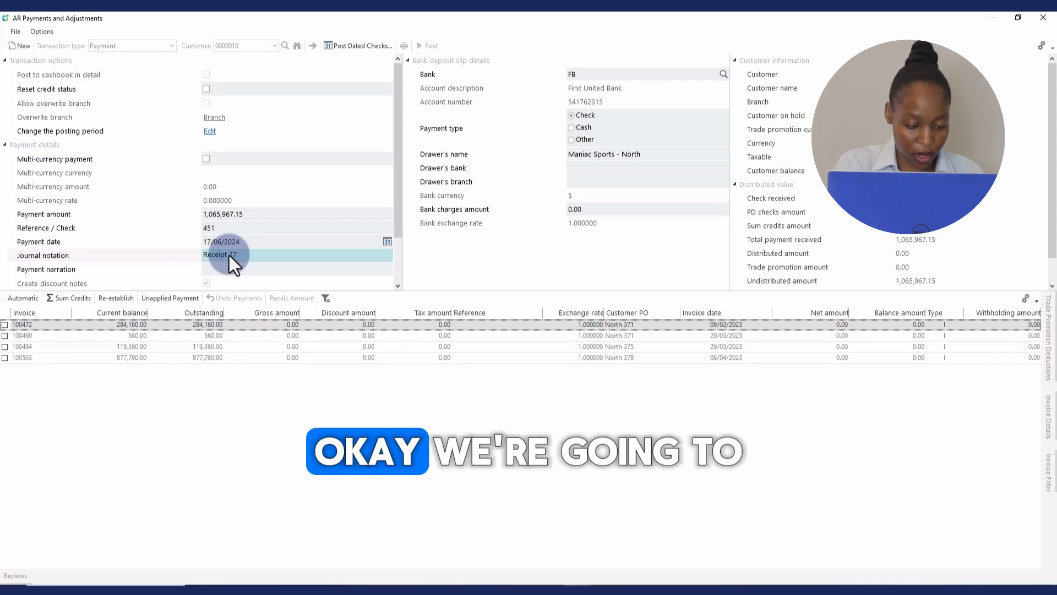
{"action": "key", "text": "Tab"}
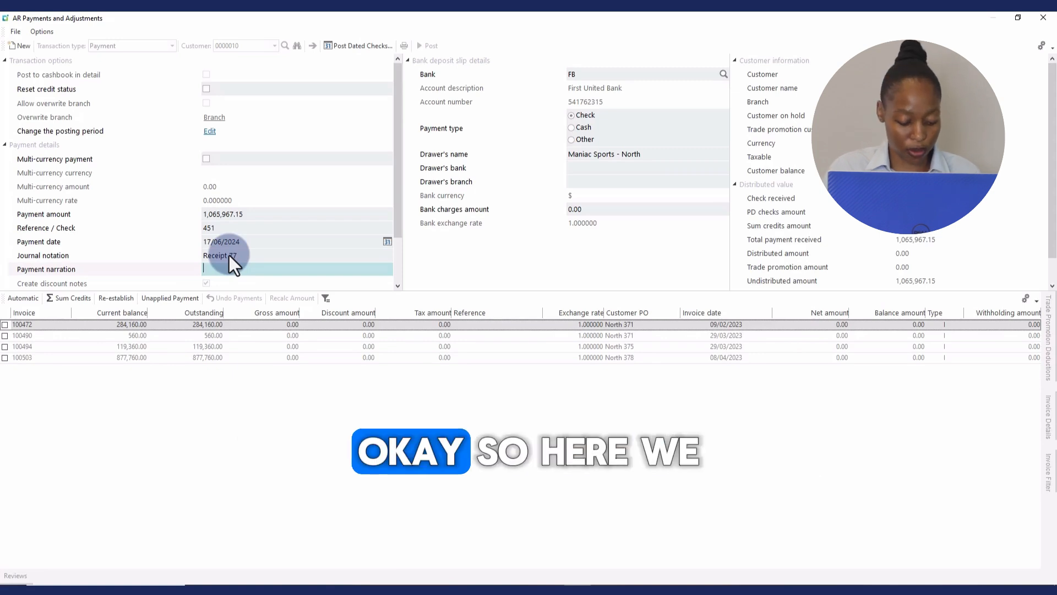
Enter "Paying several invoices" as the payment narration
{"action": "type", "text": "Pay"}
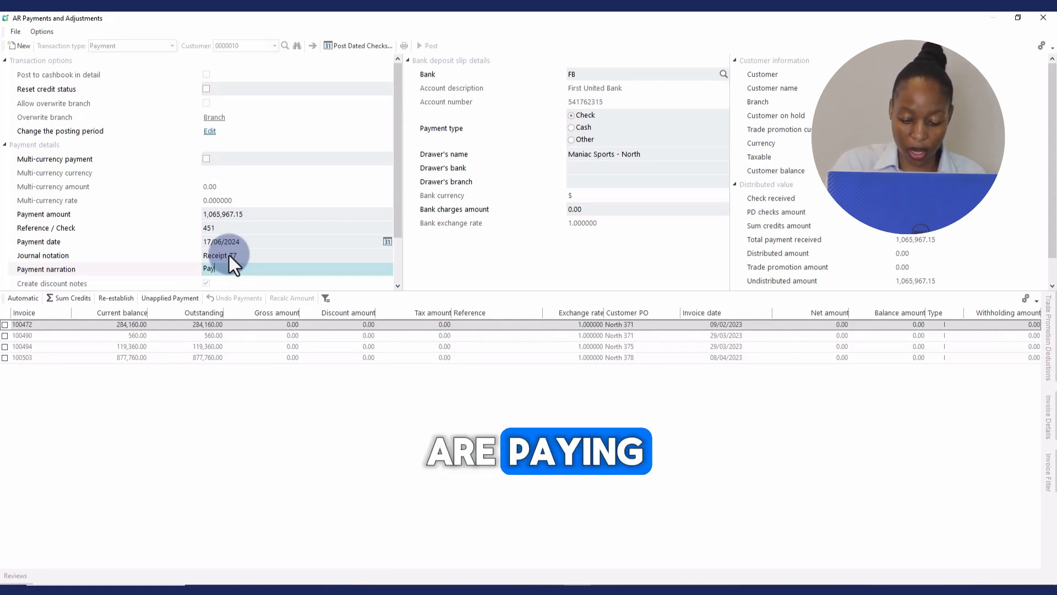
{"action": "type", "text": "ing "}
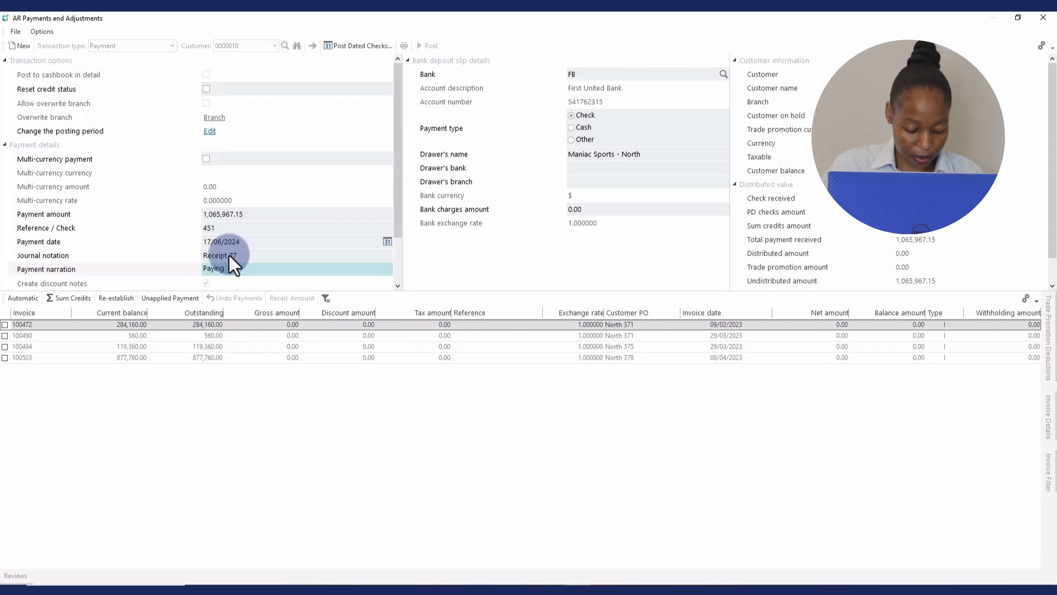
{"action": "type", "text": "severa"}
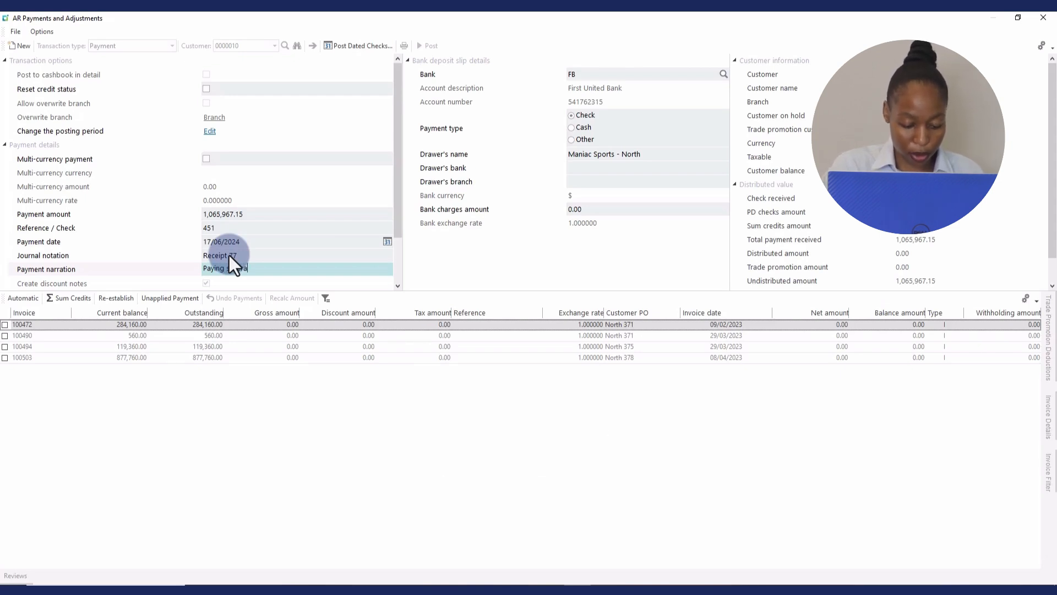
{"action": "type", "text": "l in"}
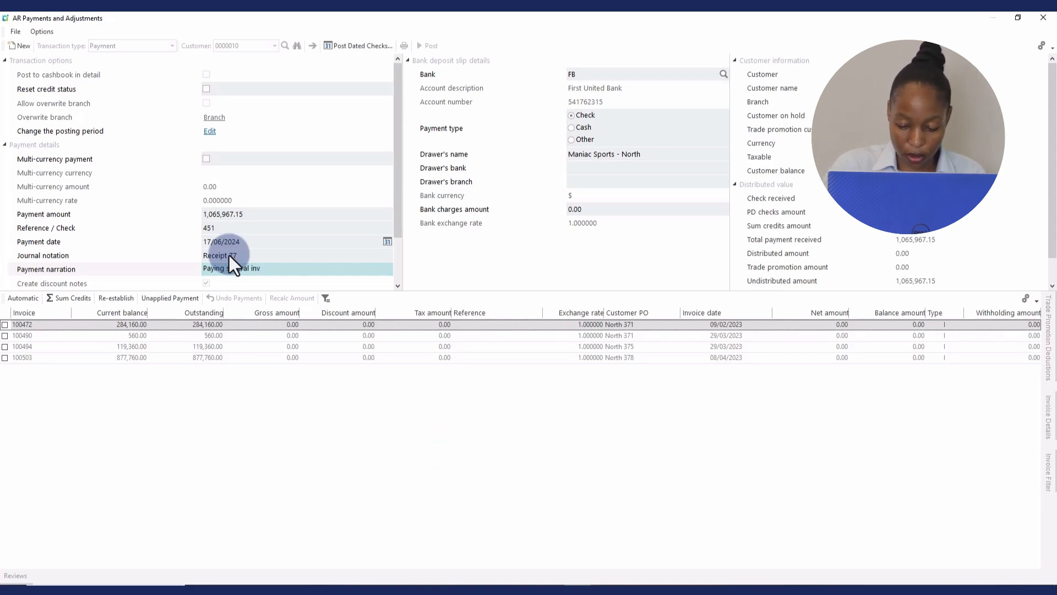
{"action": "type", "text": "v"}
{"action": "type", "text": "oics"}
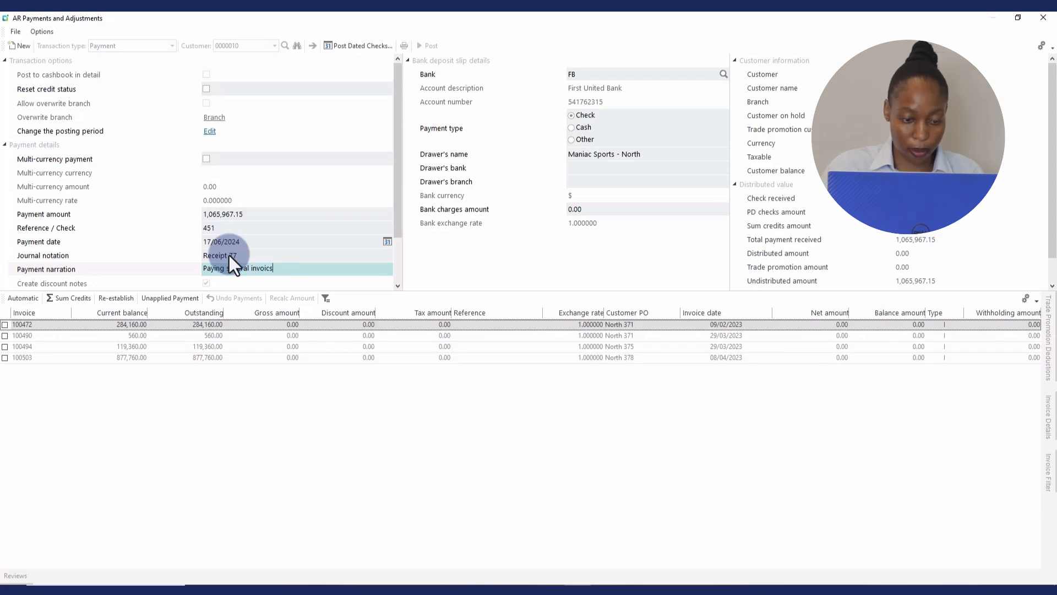
{"action": "key", "text": "BackSpace"}
{"action": "type", "text": "es"}
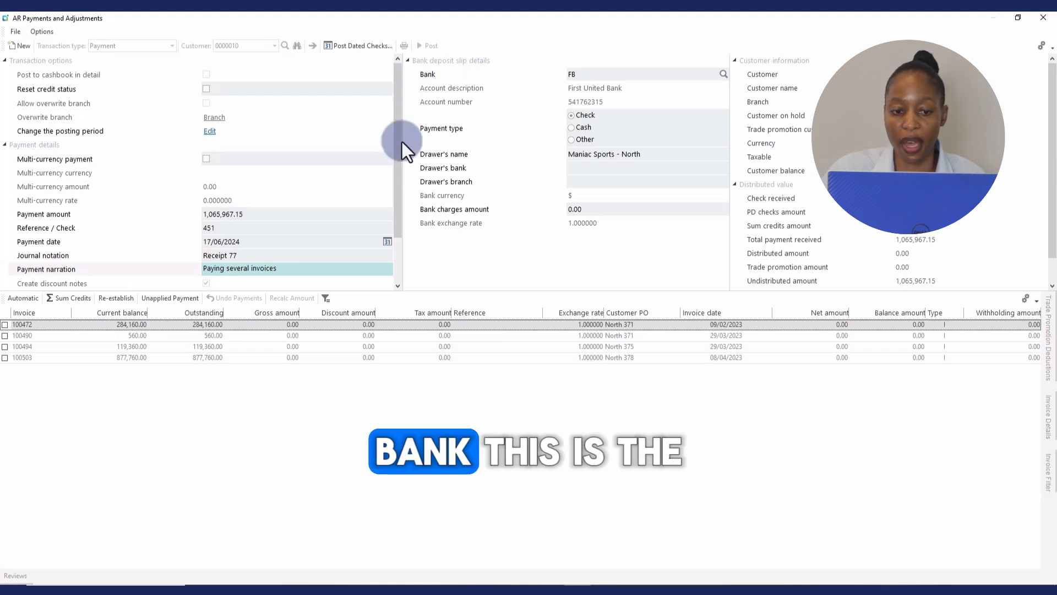
Fill in the bank deposit slip details with GB as the drawer's bank and North as the drawer's branch
{"action": "left_click", "coordinate": [725, 73]}
{"action": "left_click", "coordinate": [543, 105]}
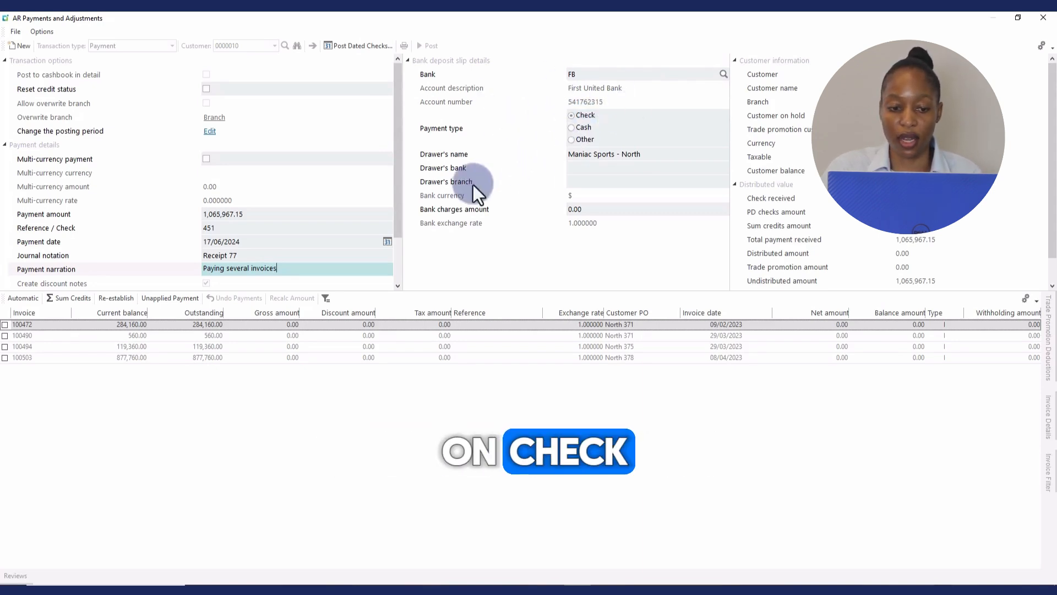
{"action": "left_click", "coordinate": [583, 171]}
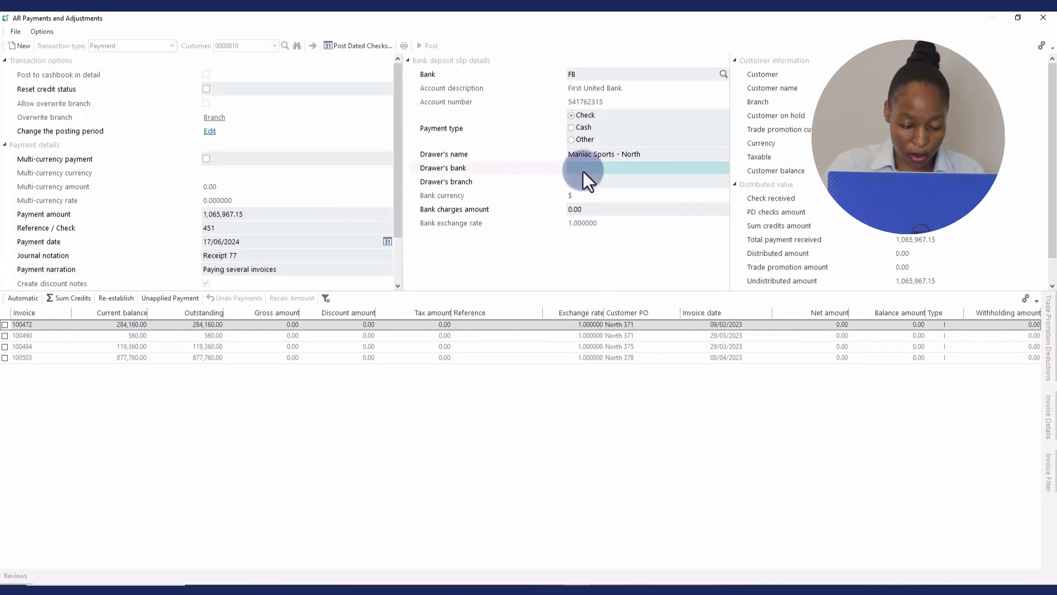
{"action": "type", "text": "GB"}
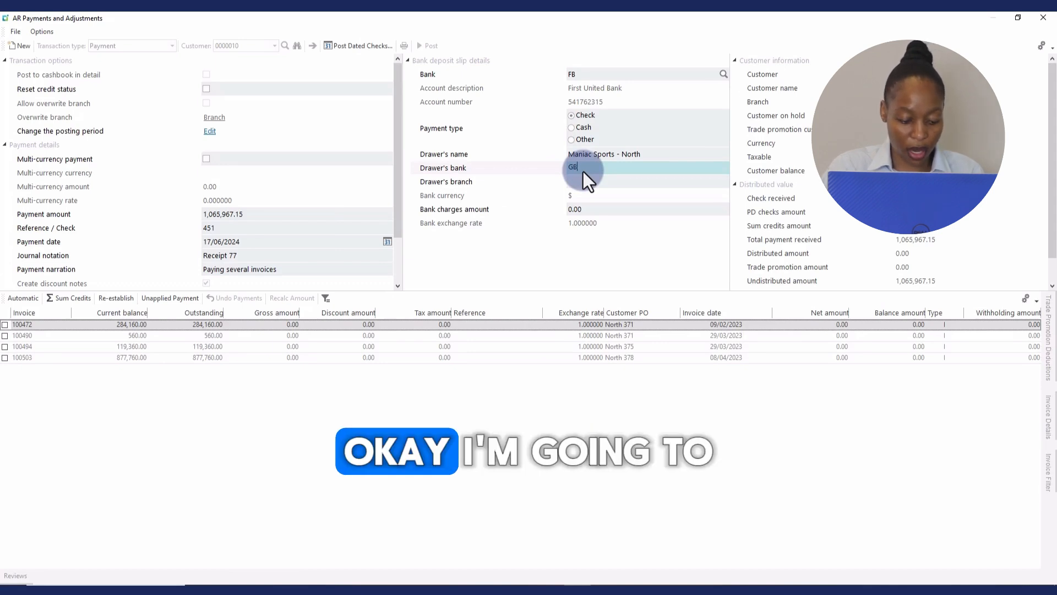
{"action": "key", "text": "Tab"}
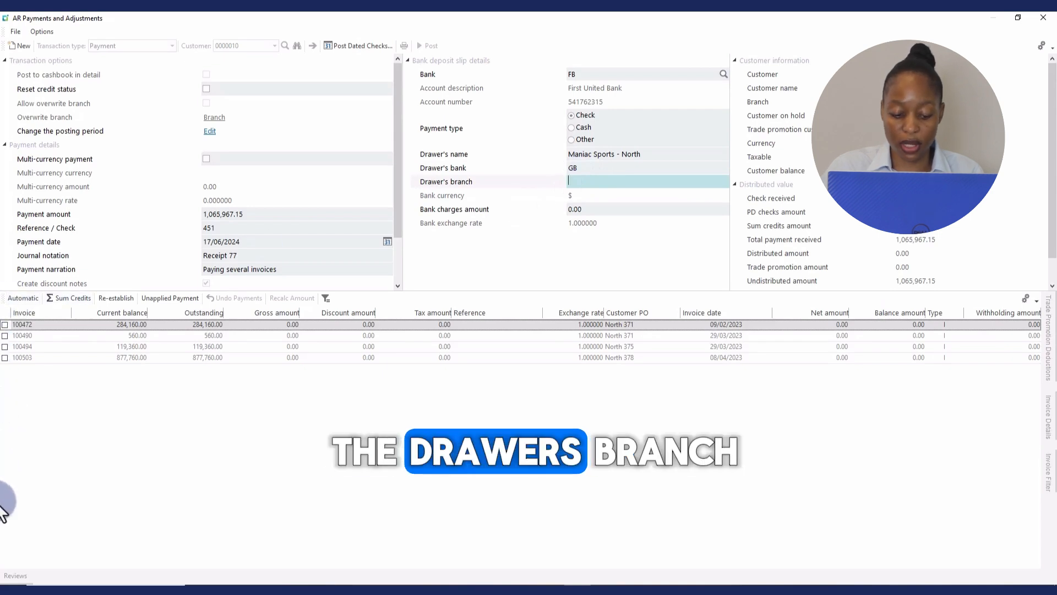
{"action": "left_click", "coordinate": [15, 575]}
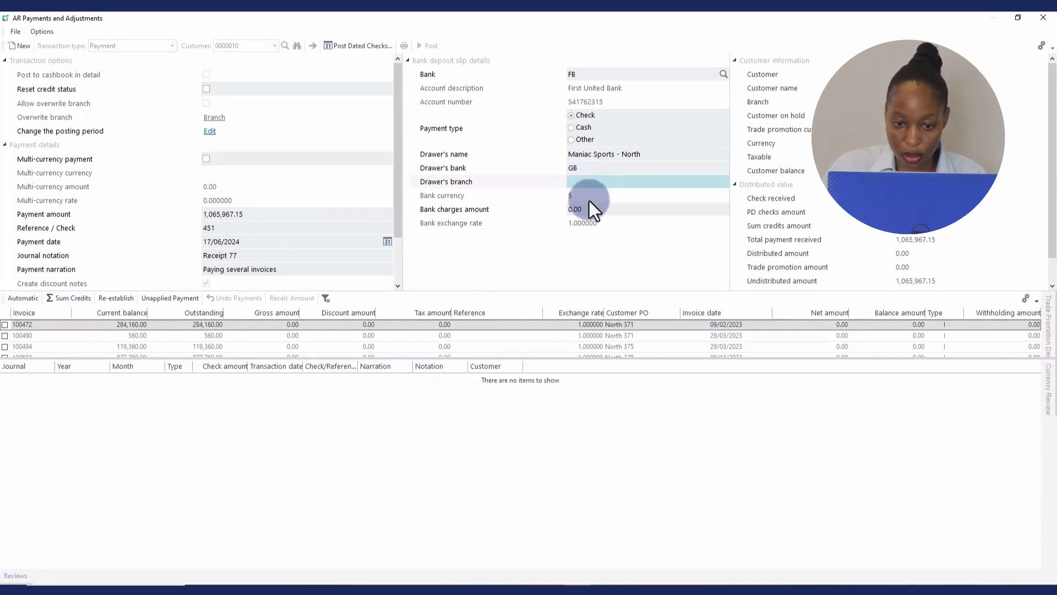
{"action": "left_click", "coordinate": [583, 186]}
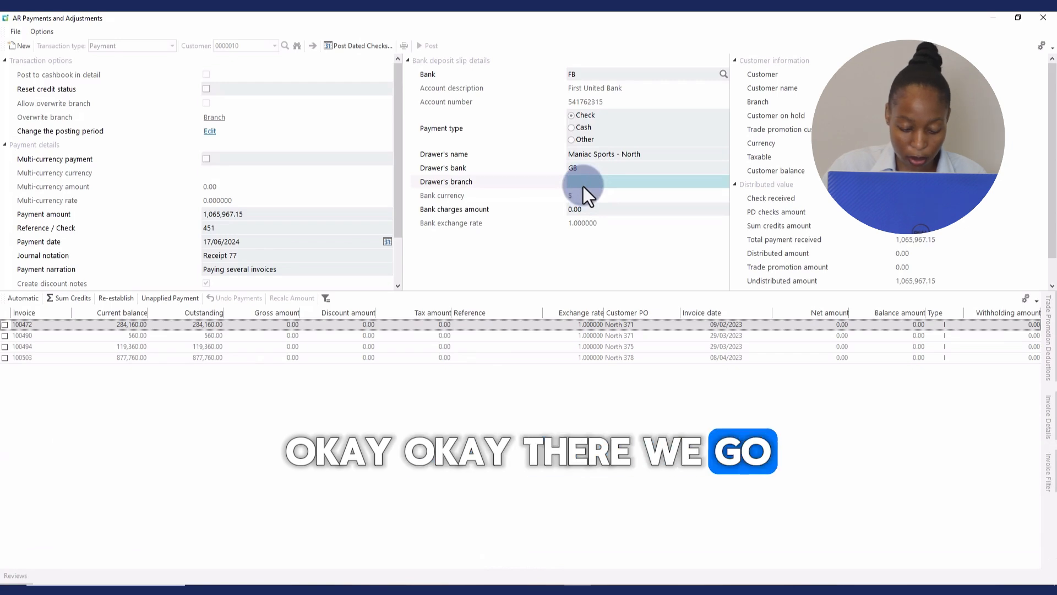
{"action": "type", "text": "nO"}
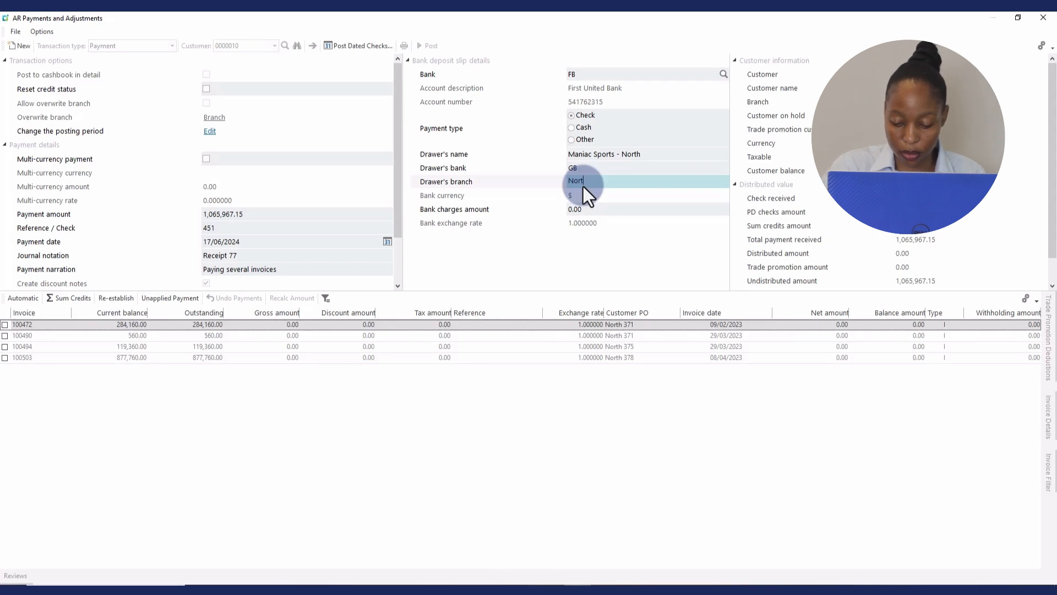
Set the bank charges amount to 300 in the bank deposit slip details
{"action": "left_click", "coordinate": [602, 211]}
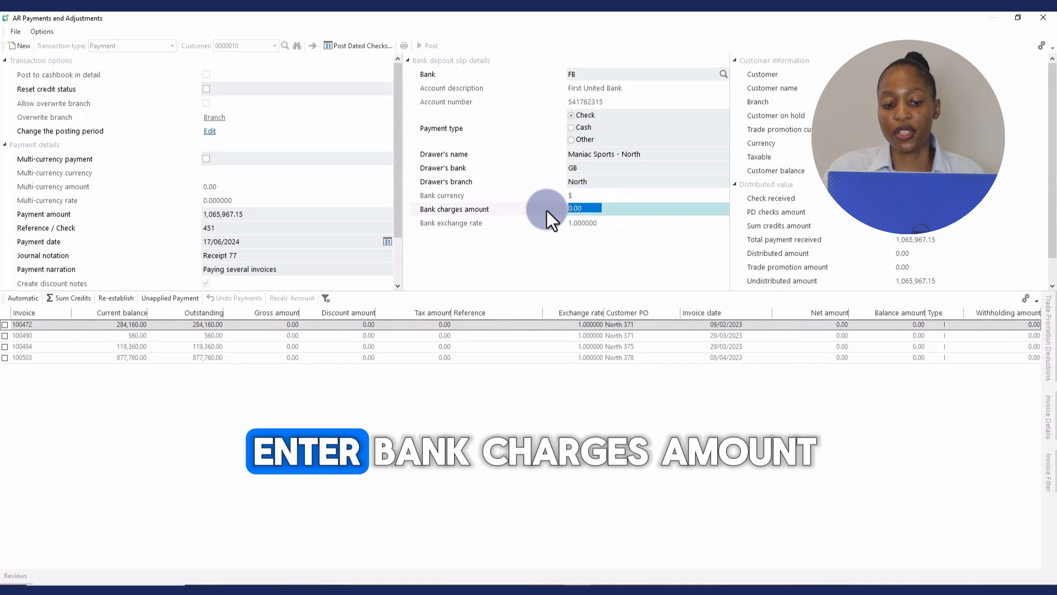
{"action": "type", "text": "30"}
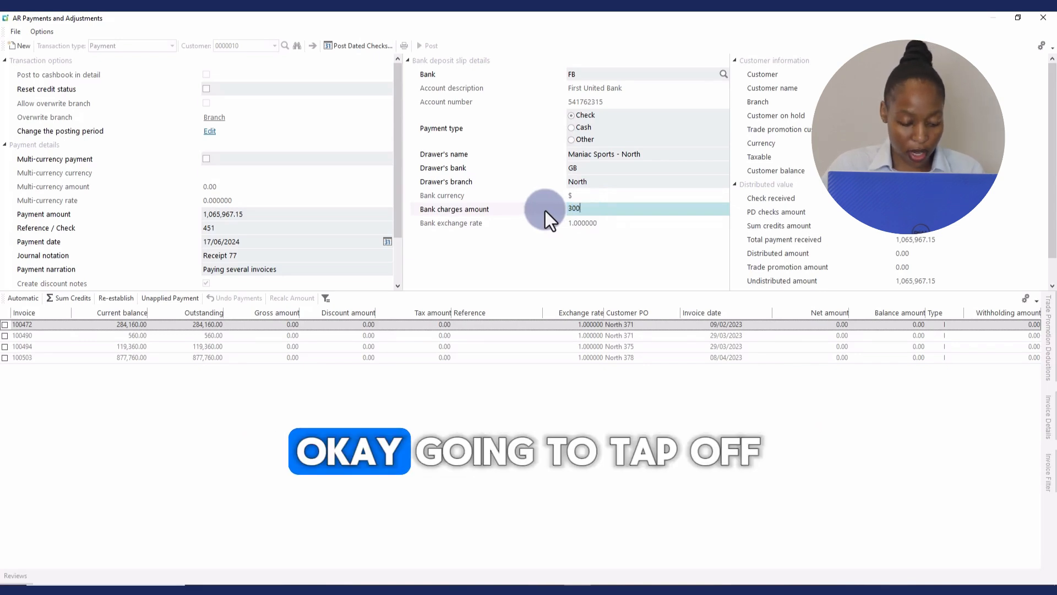
{"action": "key", "text": "Tab"}
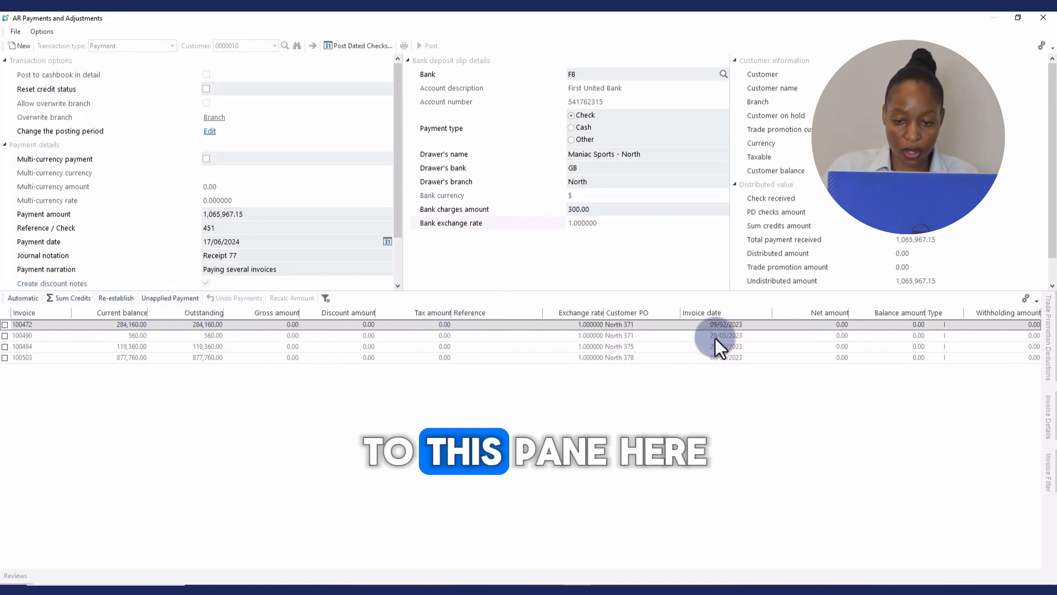
Distribute the payment automatically across the outstanding invoices, post it, and close AR Payments and Adjustments
{"action": "left_click", "coordinate": [21, 302]}
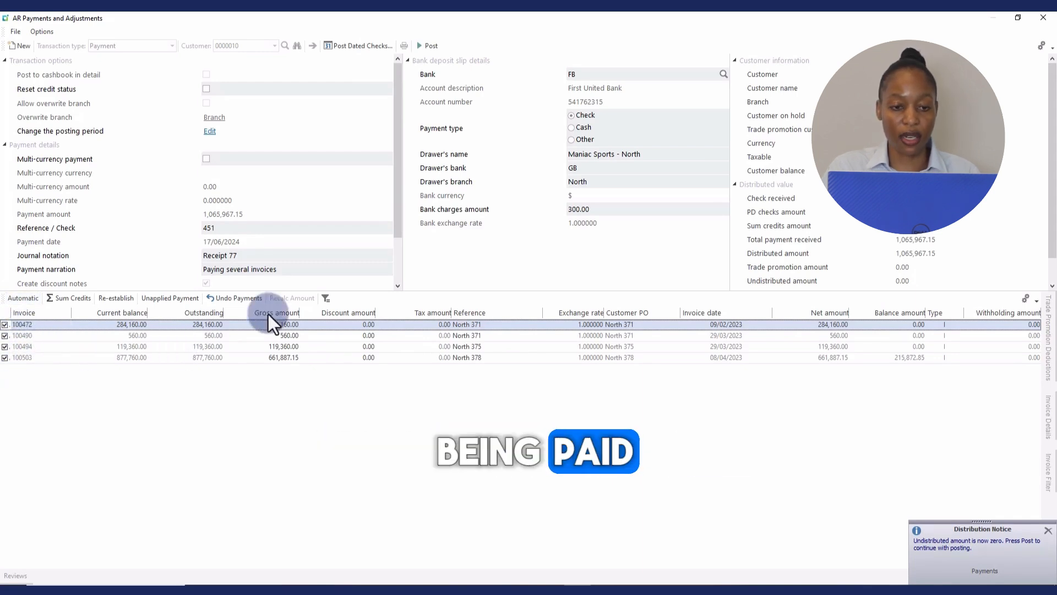
{"action": "left_click", "coordinate": [432, 46]}
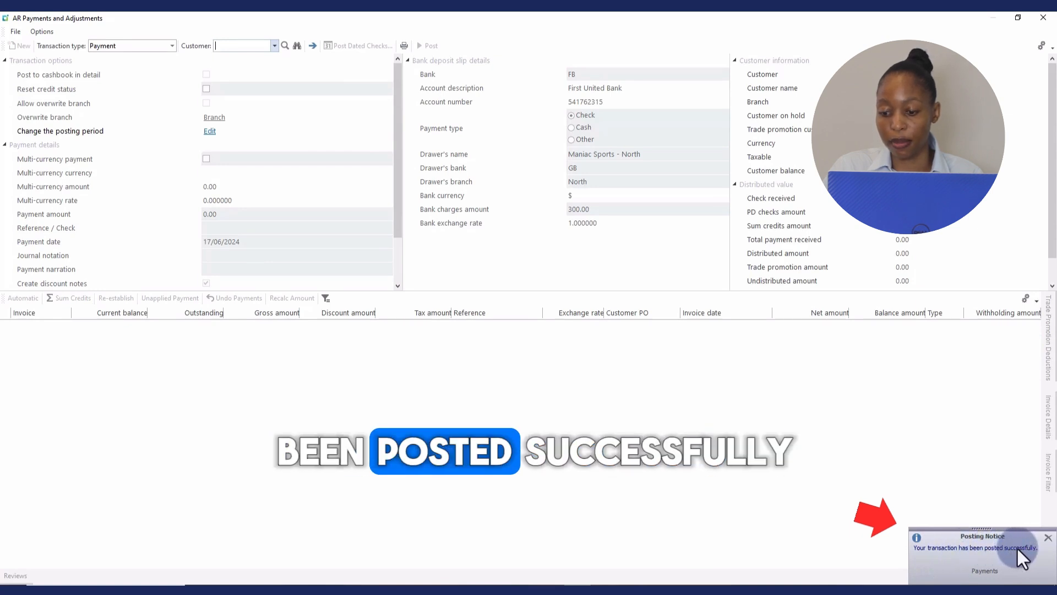
{"action": "left_click", "coordinate": [1045, 18]}
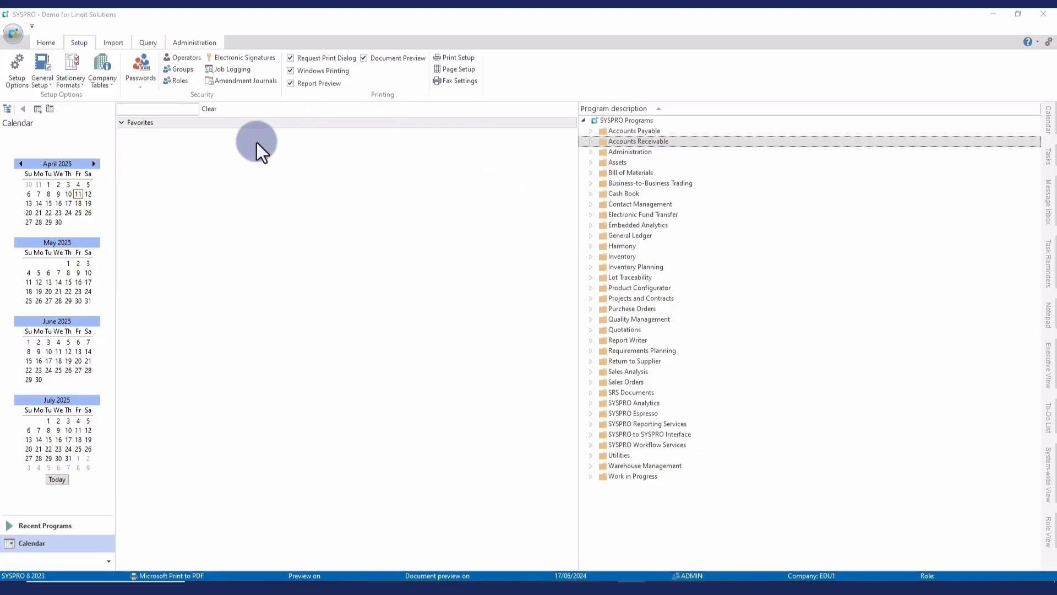
Open AR Payments and Adjustments from the Accounts Receivable transaction processing programs and maximize its window
{"action": "left_click", "coordinate": [590, 142]}
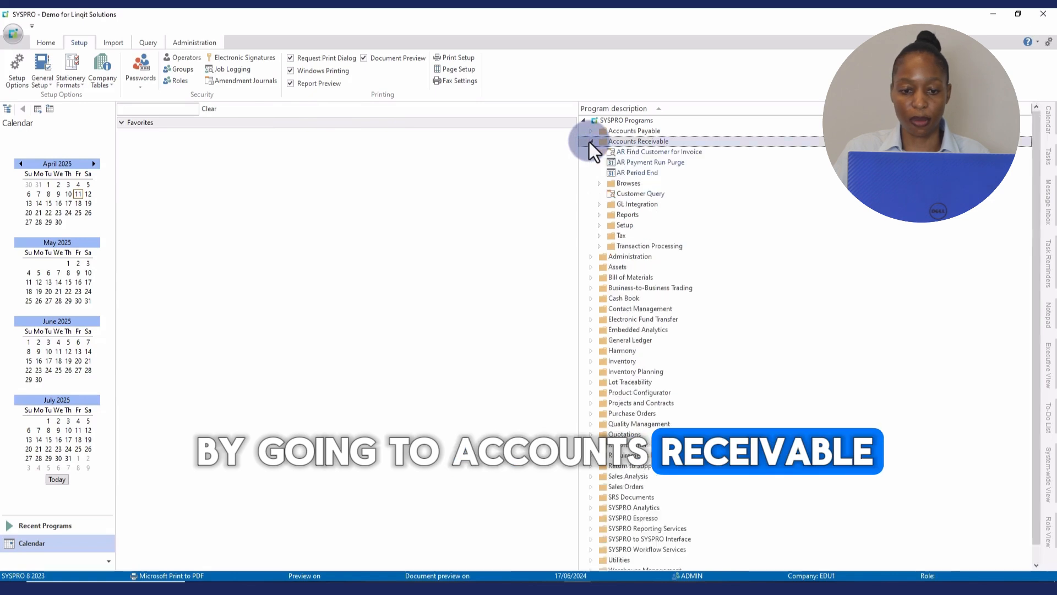
{"action": "double_click", "coordinate": [599, 245]}
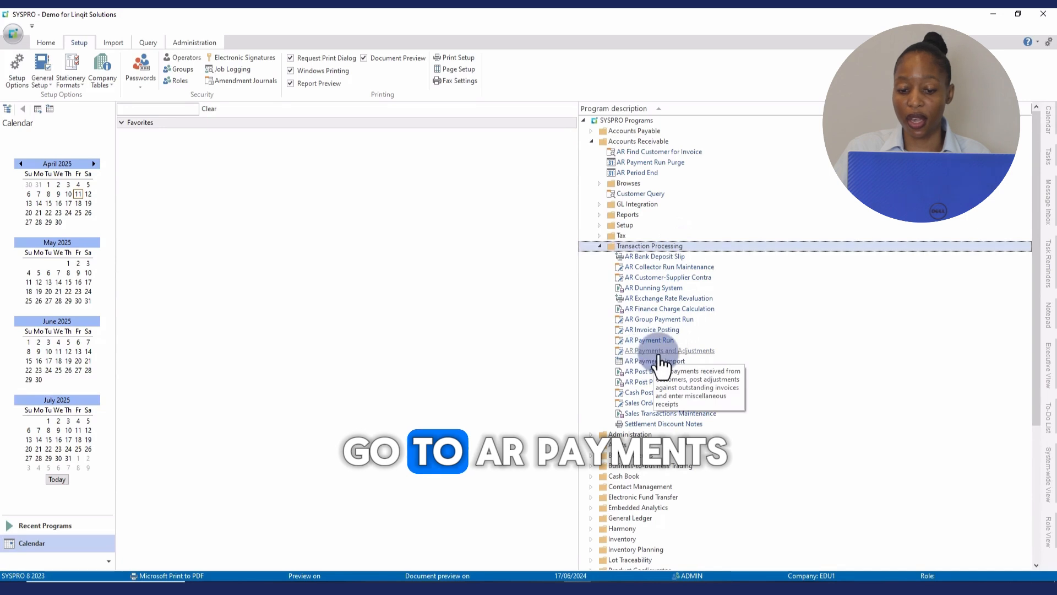
{"action": "double_click", "coordinate": [695, 353]}
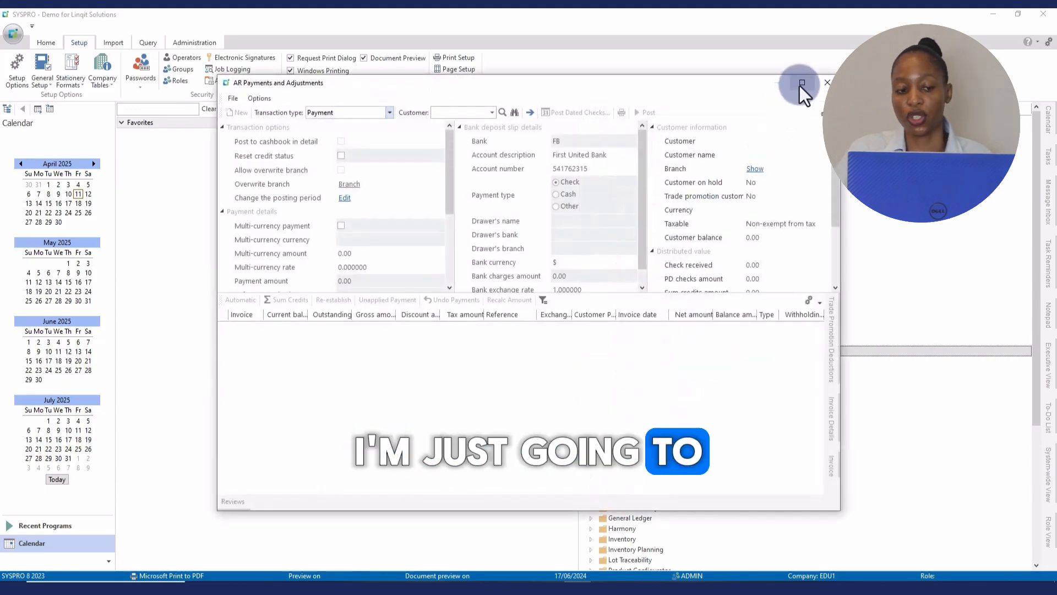
{"action": "left_click", "coordinate": [801, 84]}
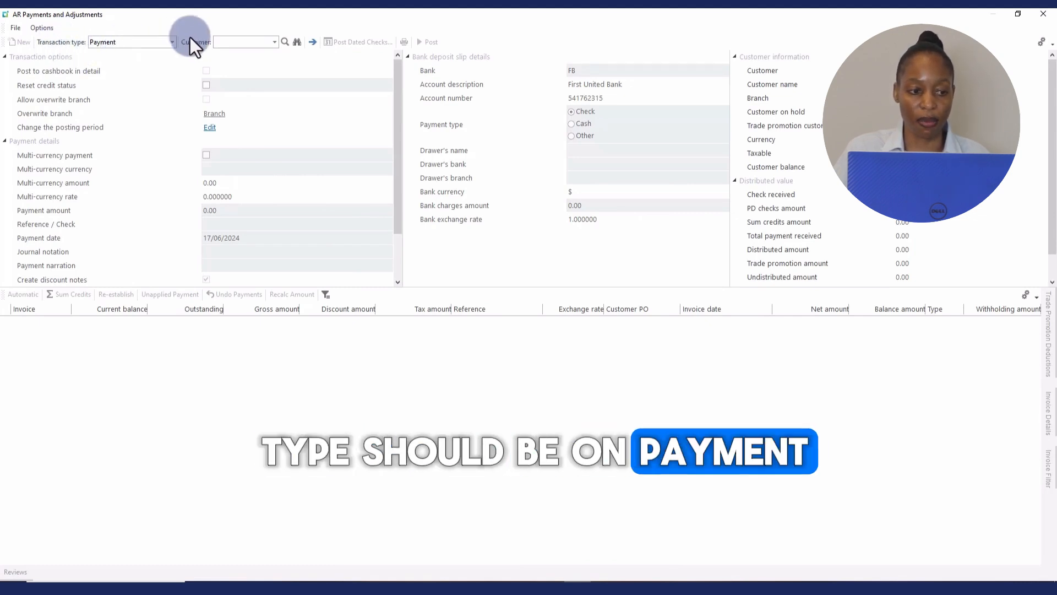
Load the next paying customer for a Payment transaction by entering the customer code
{"action": "left_click", "coordinate": [233, 41]}
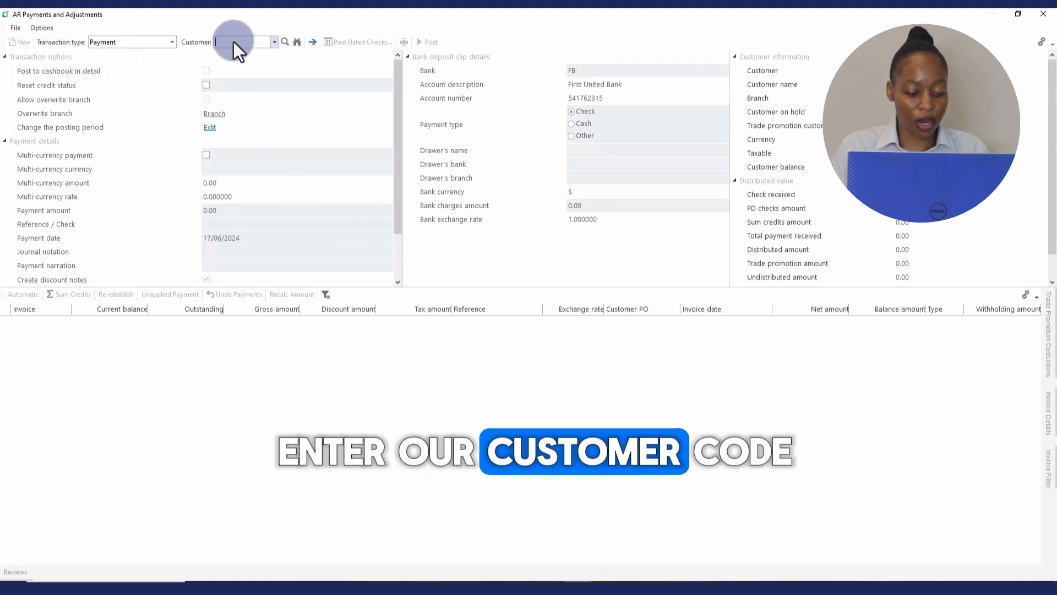
{"action": "type", "text": "13"}
{"action": "key", "text": "Tab"}
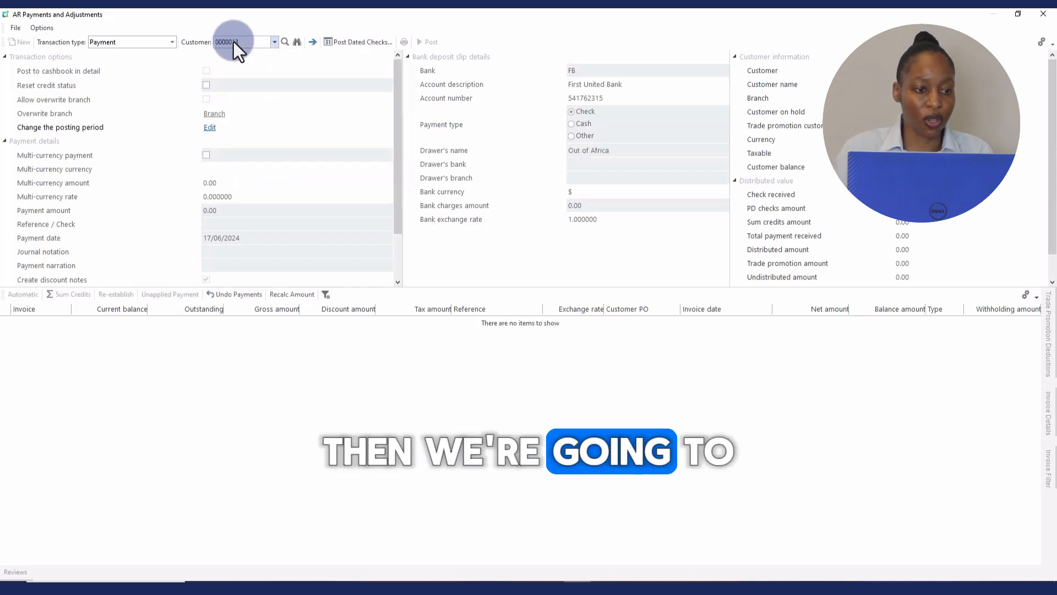
Set the payment amount to 3790 and the reference/check to 851 in the payment details
{"action": "left_click", "coordinate": [220, 211]}
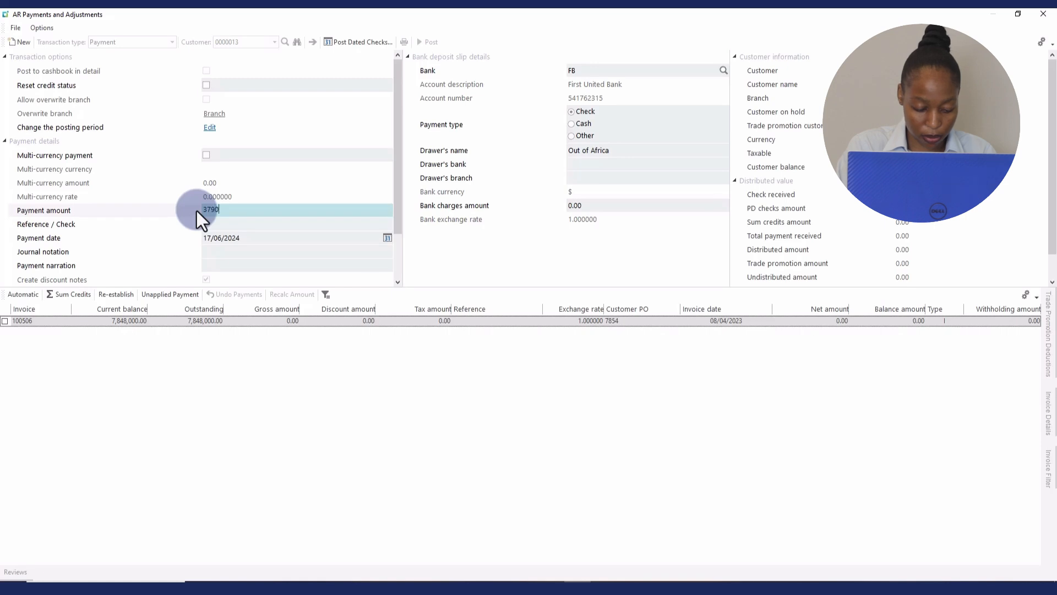
{"action": "key", "text": "Tab"}
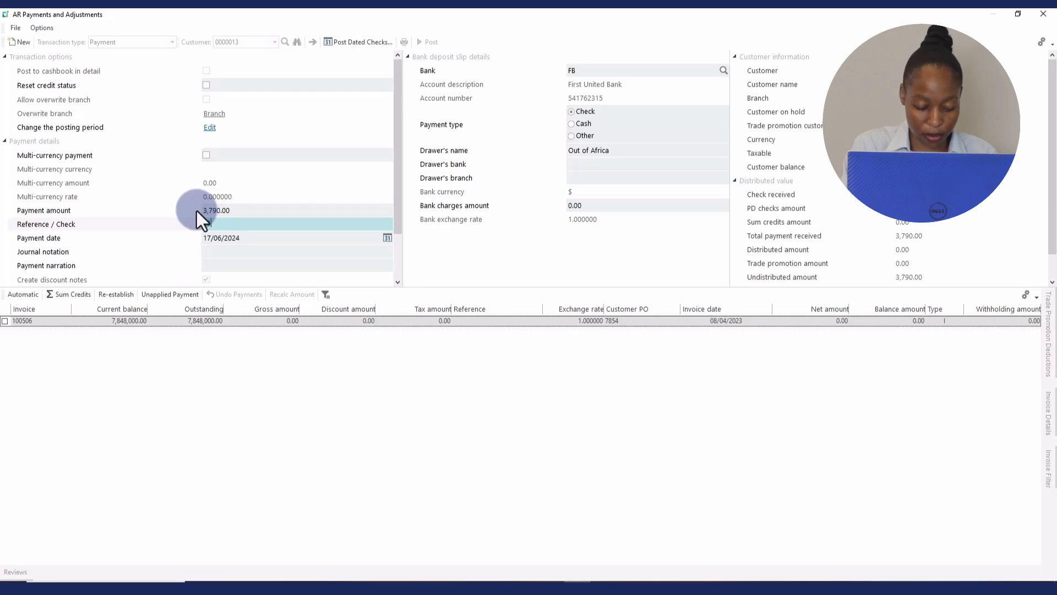
{"action": "type", "text": "31"}
{"action": "key", "text": "Tab"}
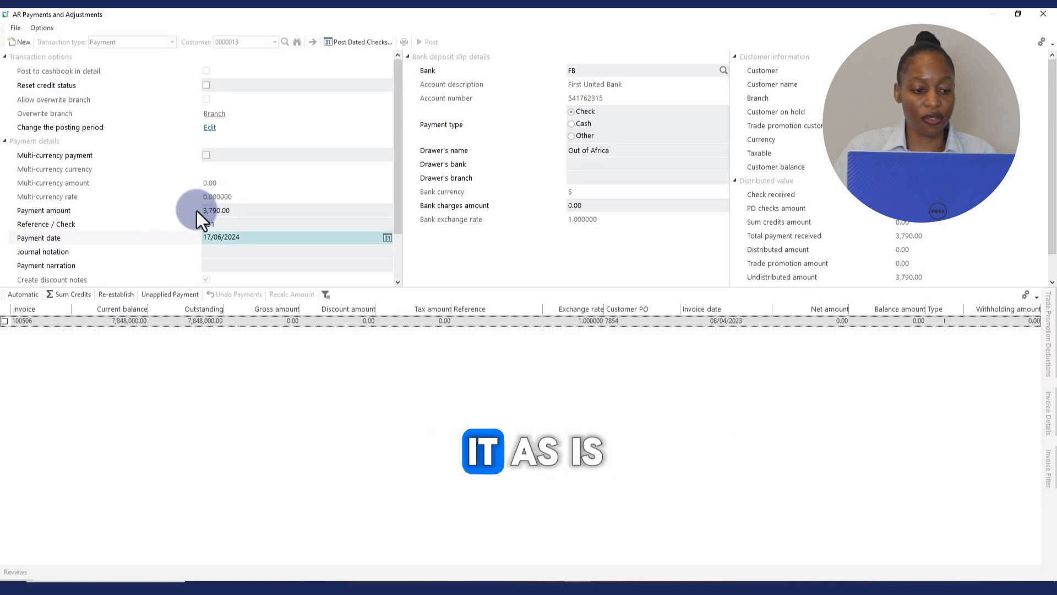
Enter "Receipt 77" as the journal notation and "Paying invoice 100506" as the payment narration
{"action": "left_click", "coordinate": [226, 251]}
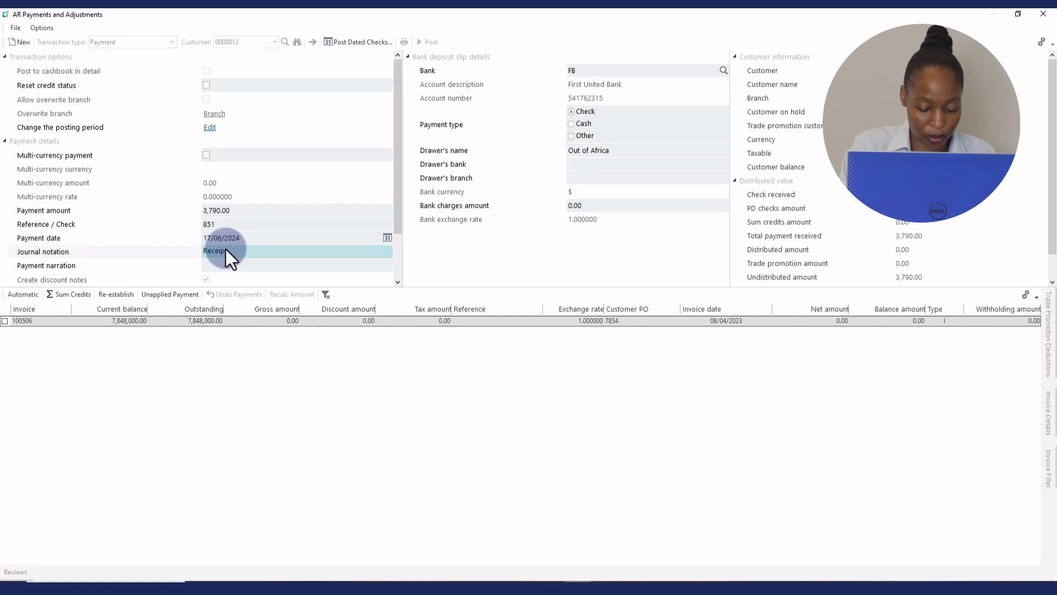
{"action": "key", "text": "Tab"}
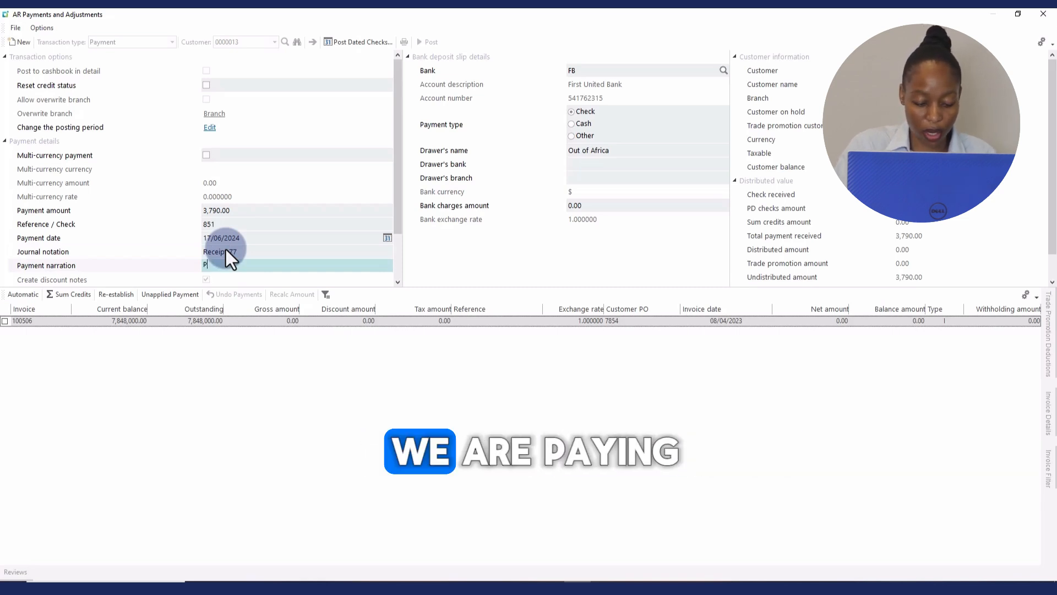
{"action": "type", "text": "Pay"}
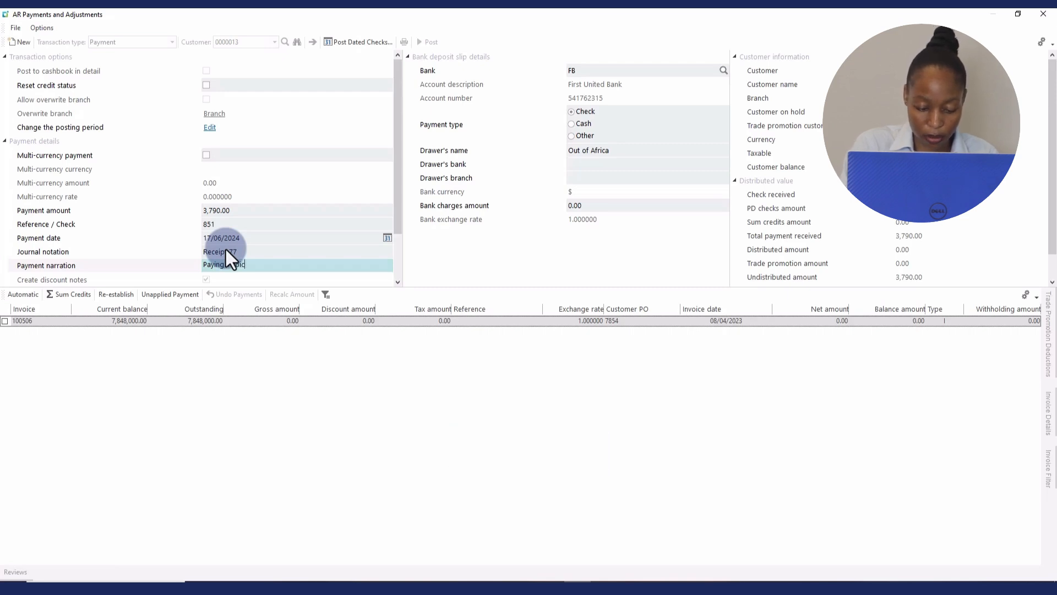
{"action": "type", "text": "ing Invoice 100"}
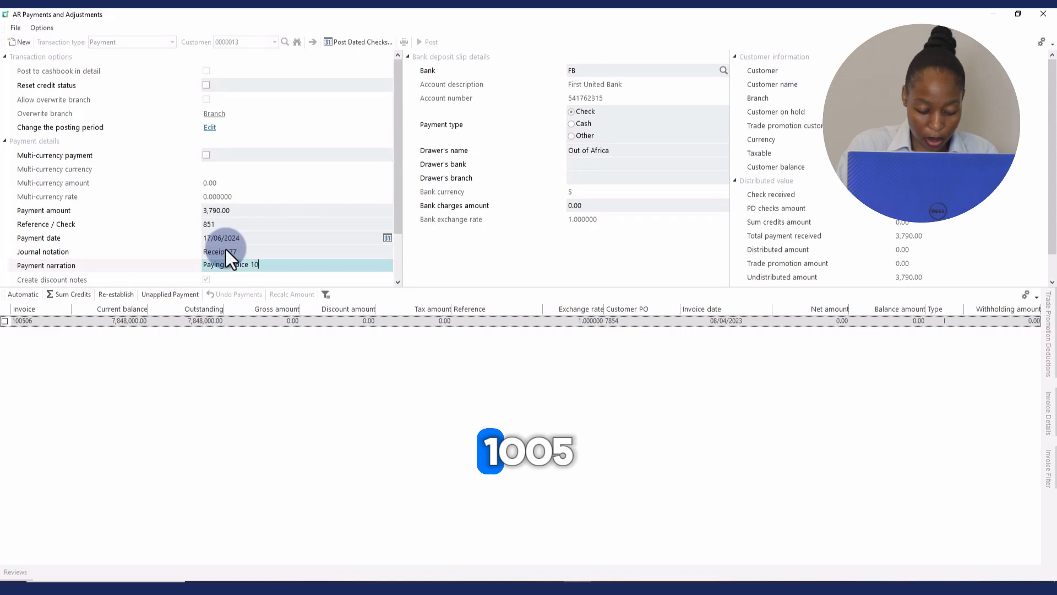
{"action": "type", "text": "50"}
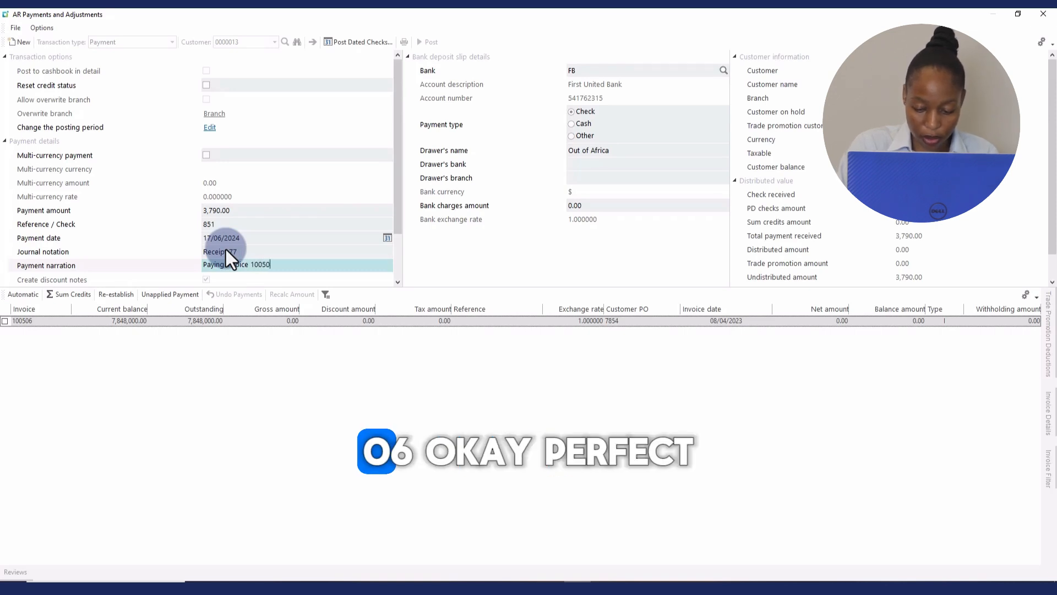
{"action": "type", "text": "6"}
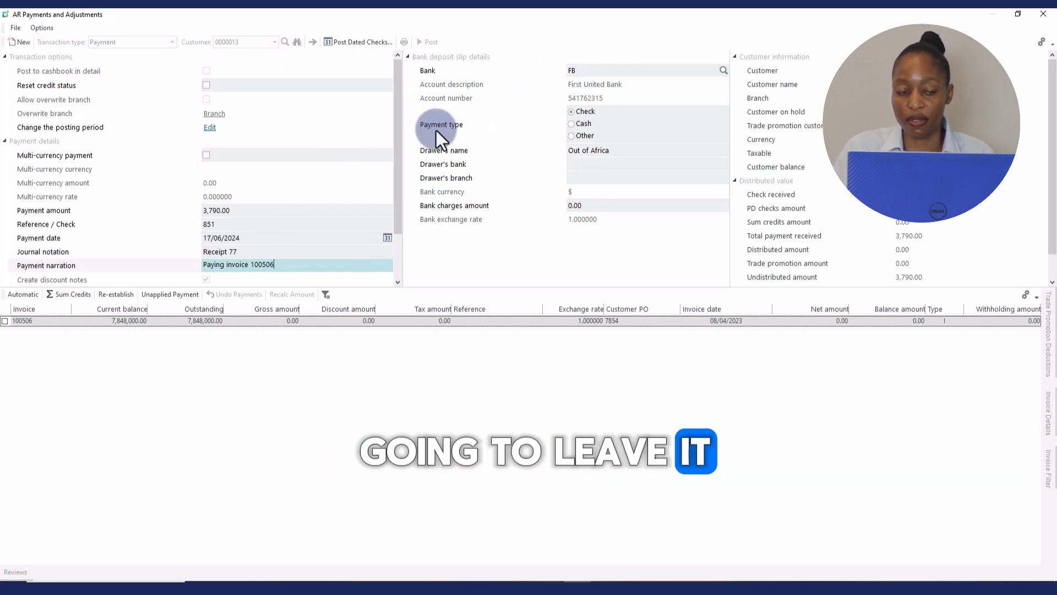
Set the drawer's bank to AB and the drawer's branch to South in the bank deposit slip details
{"action": "left_click", "coordinate": [580, 163]}
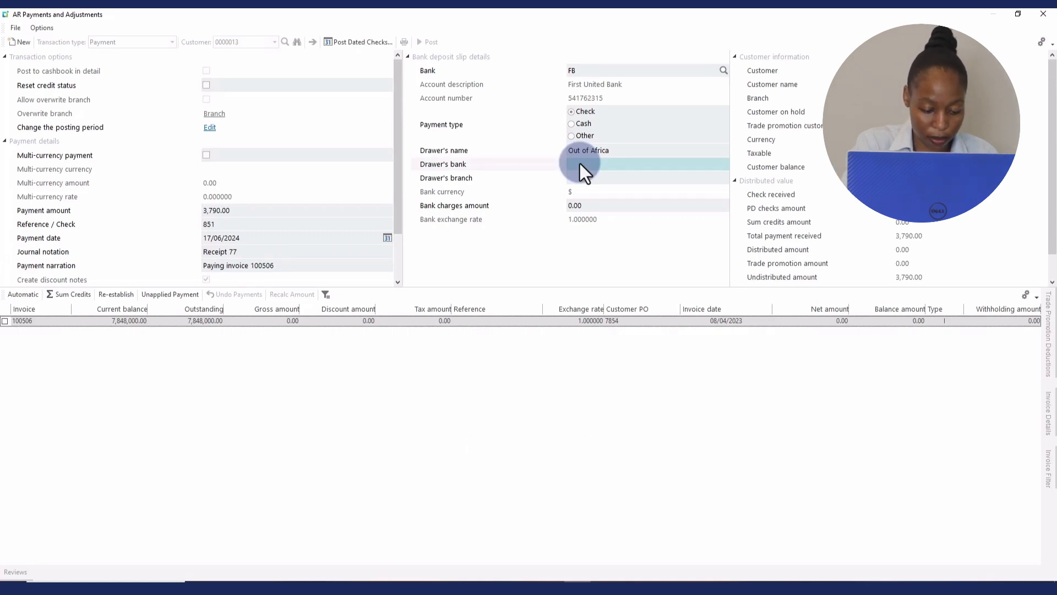
{"action": "key", "text": "Tab"}
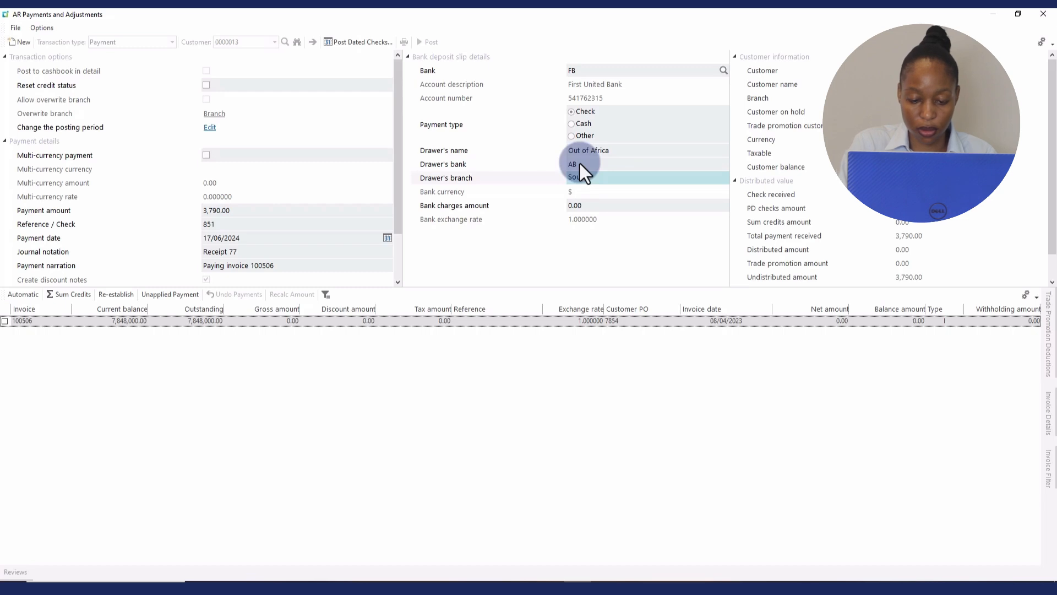
{"action": "type", "text": "South"}
{"action": "key", "text": "Tab"}
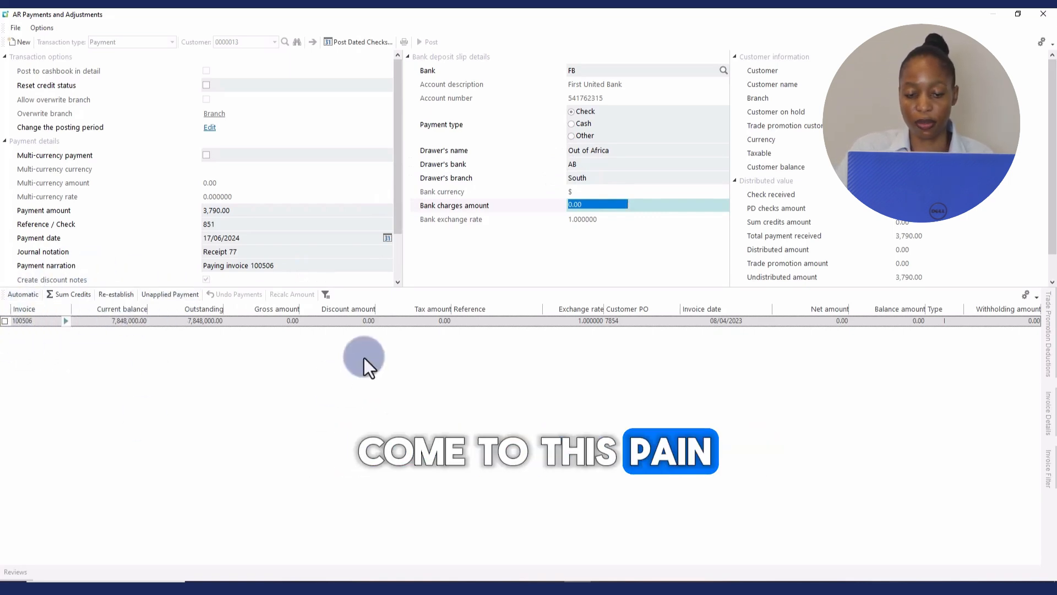
Post the payment against invoice 100506 and close AR Payments and Adjustments
{"action": "left_click", "coordinate": [5, 321]}
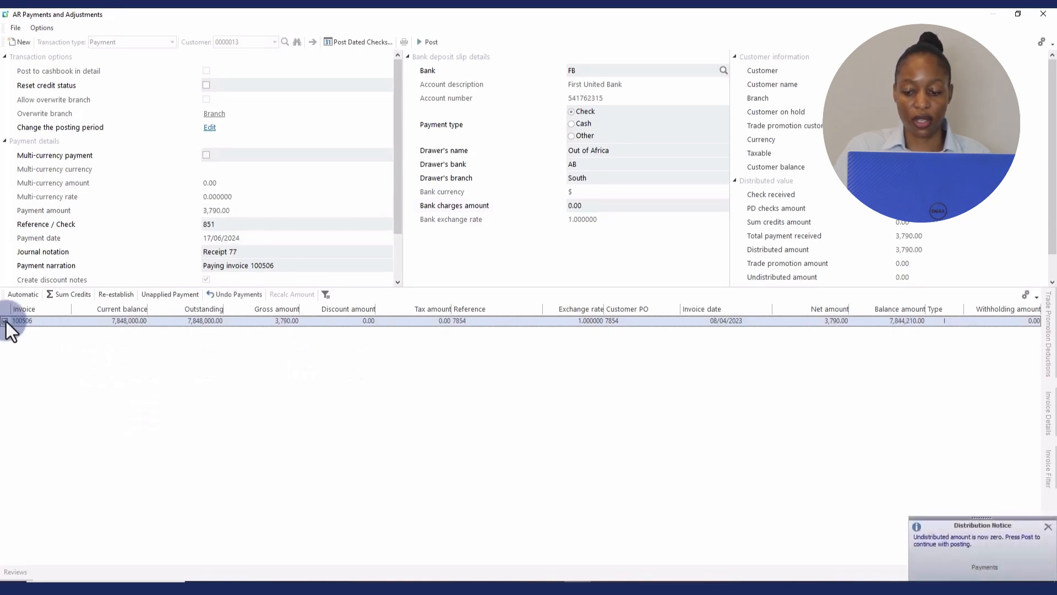
{"action": "left_click", "coordinate": [426, 44]}
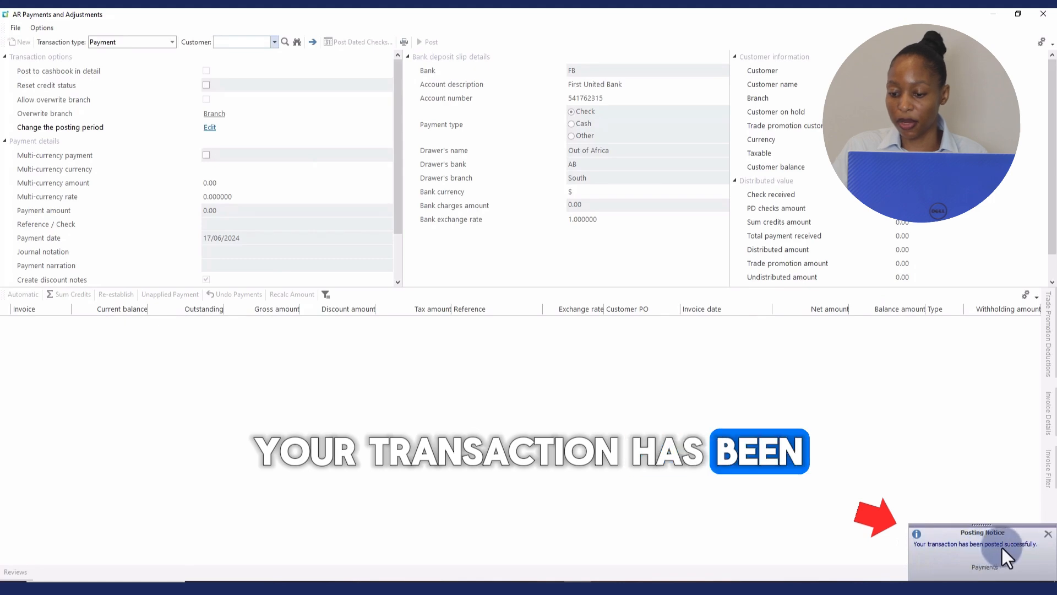
{"action": "left_click", "coordinate": [1043, 14]}
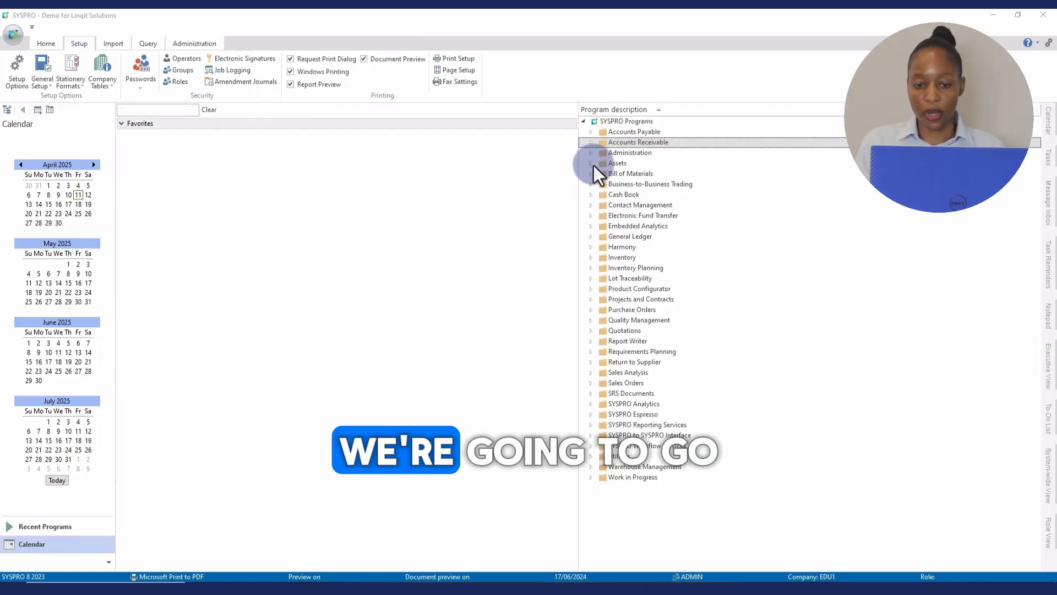
Open AR Payments and Adjustments from the Accounts Receivable transaction processing programs and maximize its window
{"action": "left_click", "coordinate": [590, 143]}
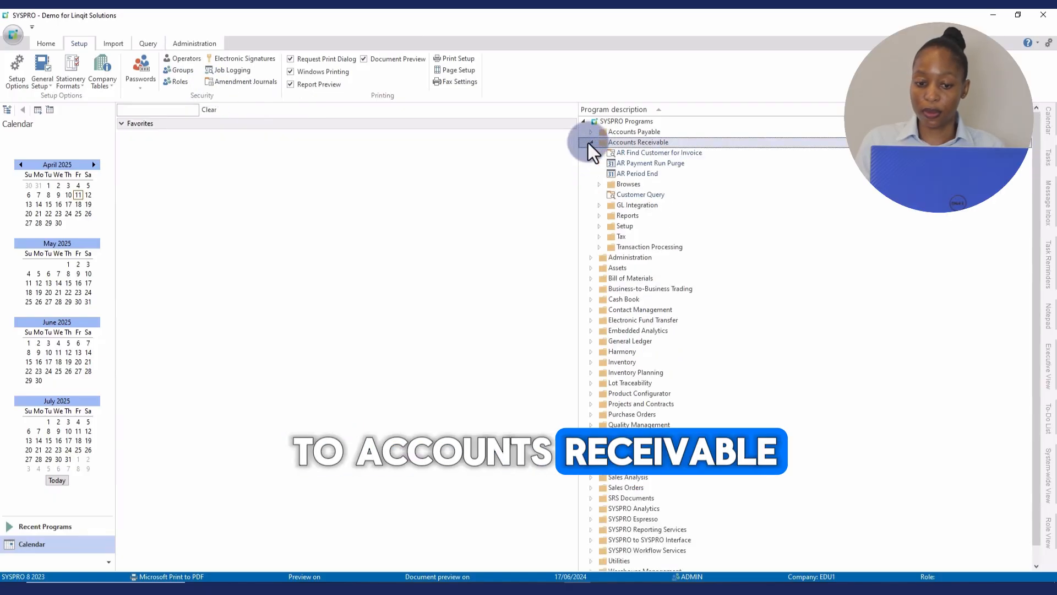
{"action": "left_click", "coordinate": [599, 247]}
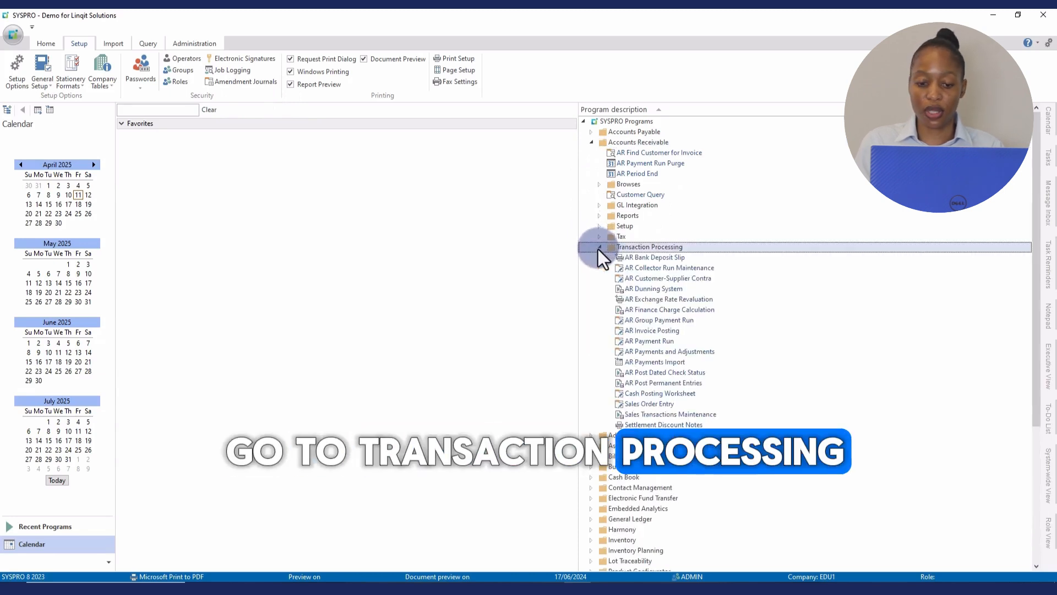
{"action": "double_click", "coordinate": [656, 353]}
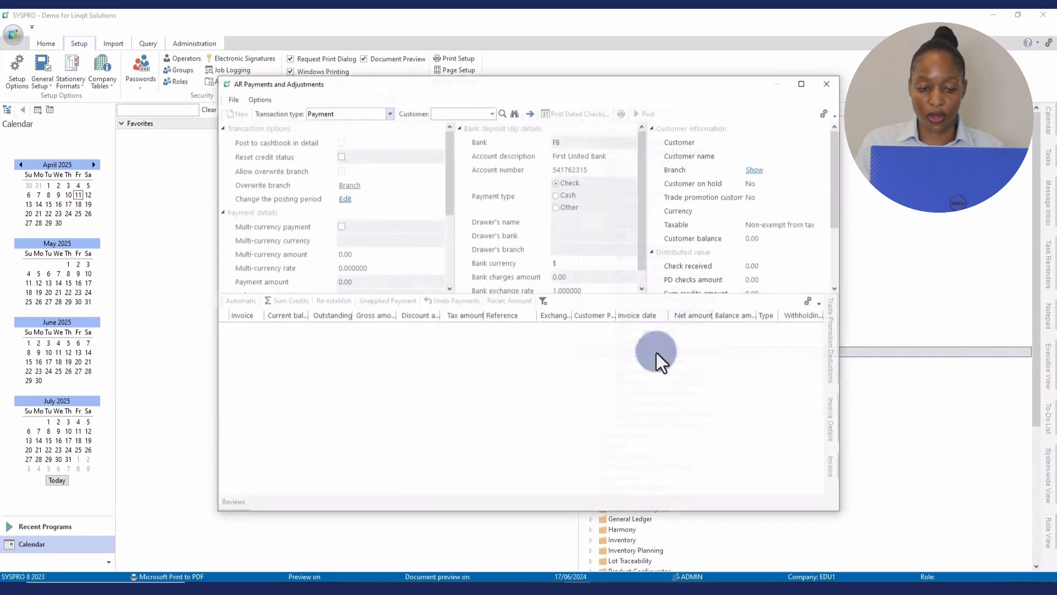
{"action": "left_click", "coordinate": [798, 82]}
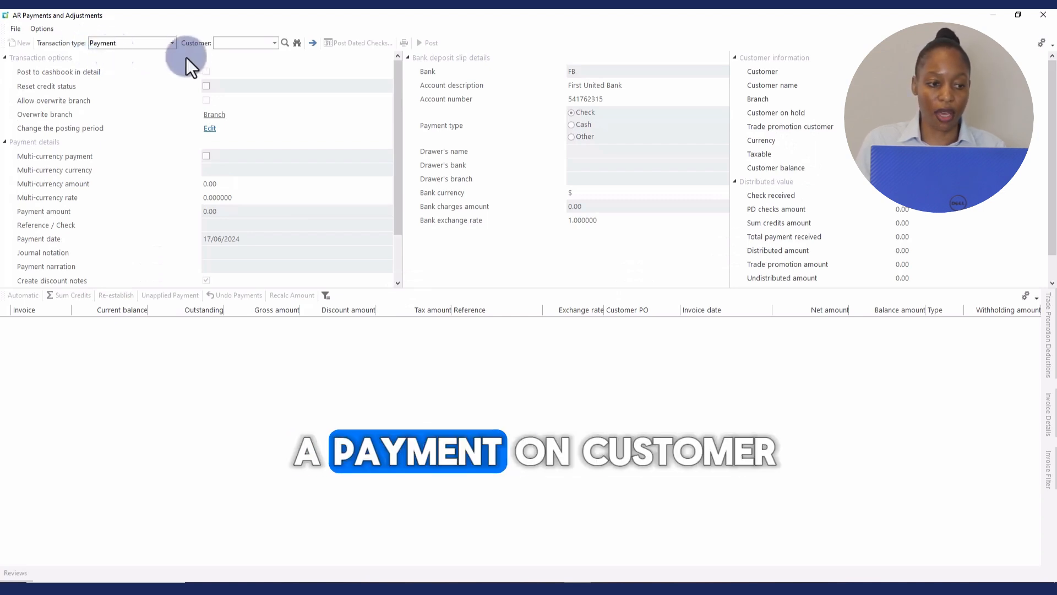
Load the customer Grand Adventures for a Payment transaction by entering its customer code
{"action": "left_click", "coordinate": [237, 44]}
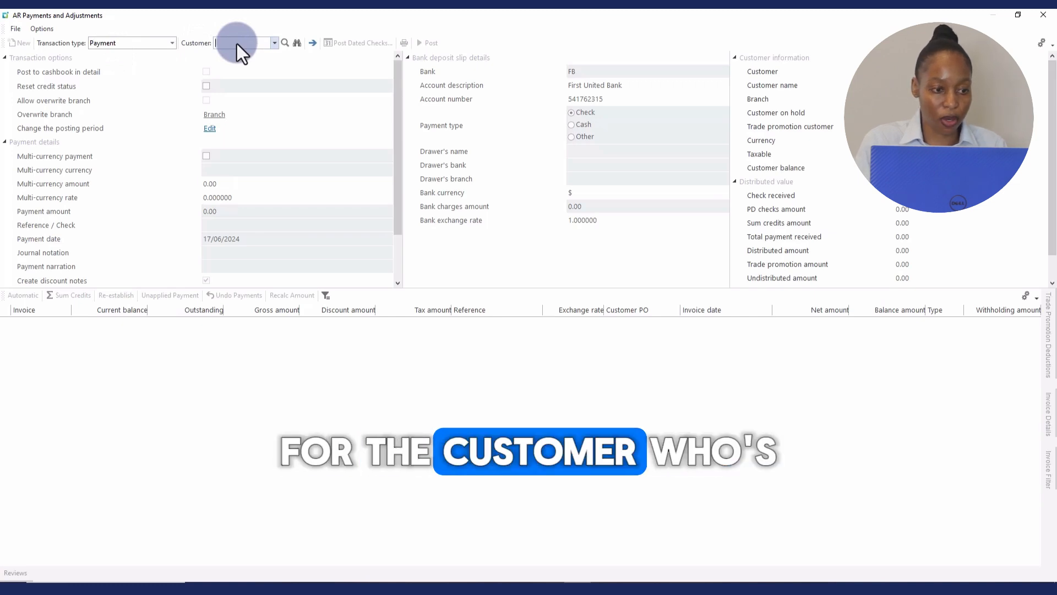
{"action": "type", "text": "9"}
{"action": "key", "text": "Return"}
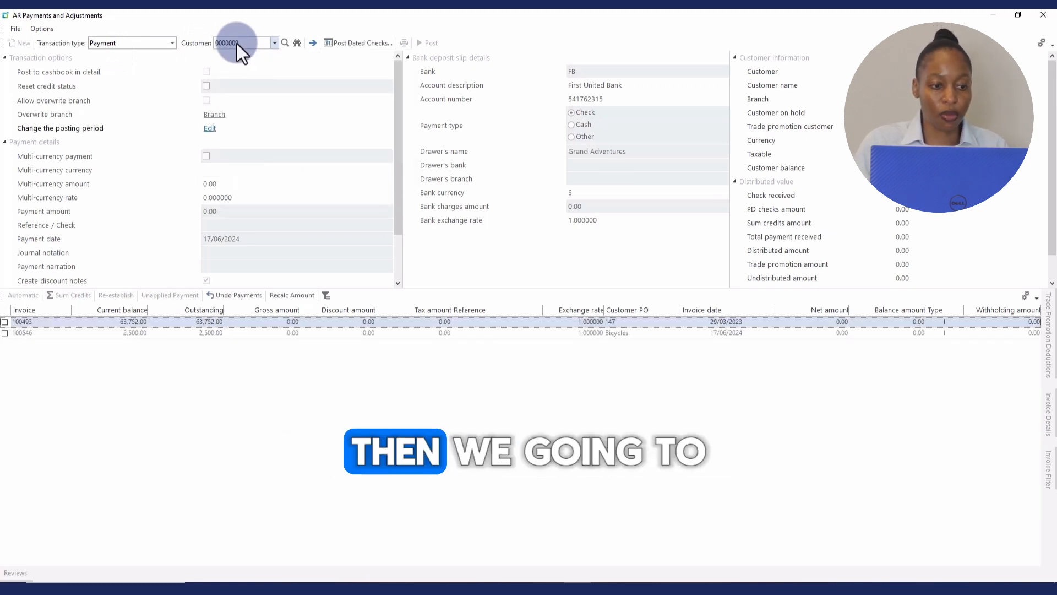
Set the payment amount to 6400 and the reference/check to "Drft 234" in the payment details
{"action": "left_click", "coordinate": [224, 213]}
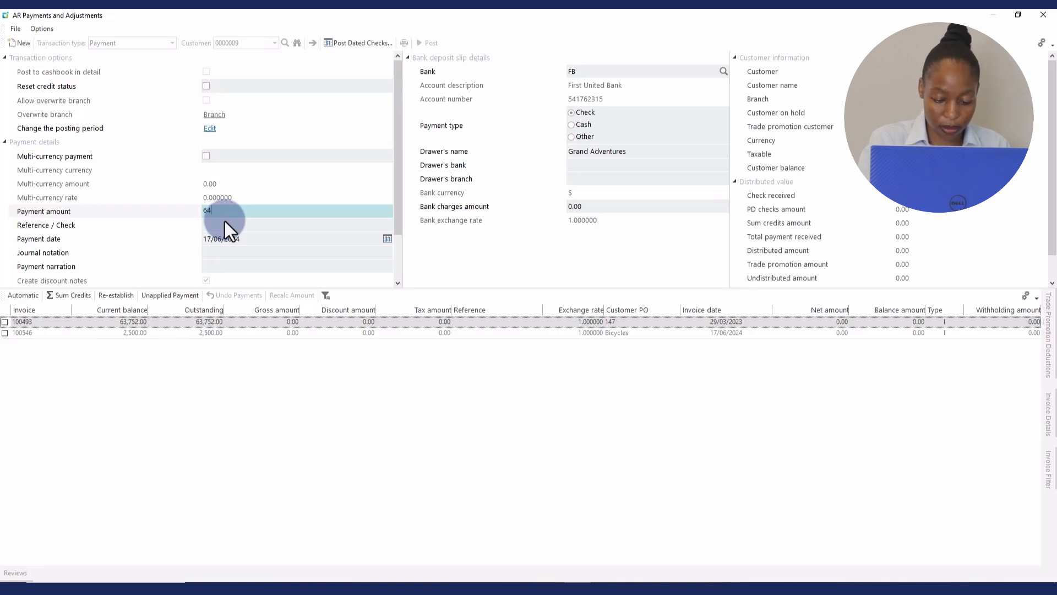
{"action": "key", "text": "Tab"}
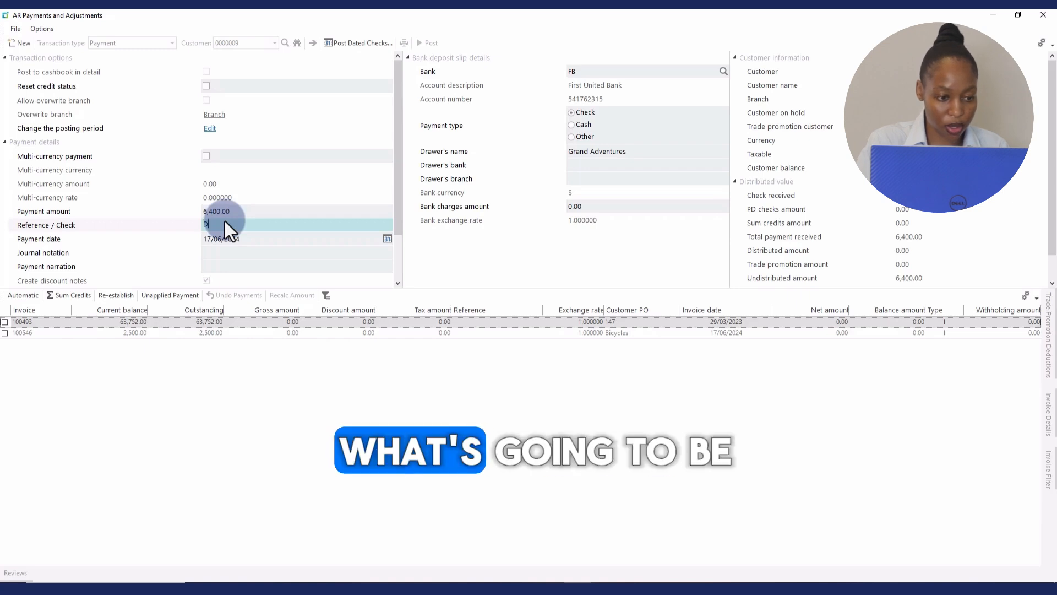
{"action": "type", "text": "Drft 234"}
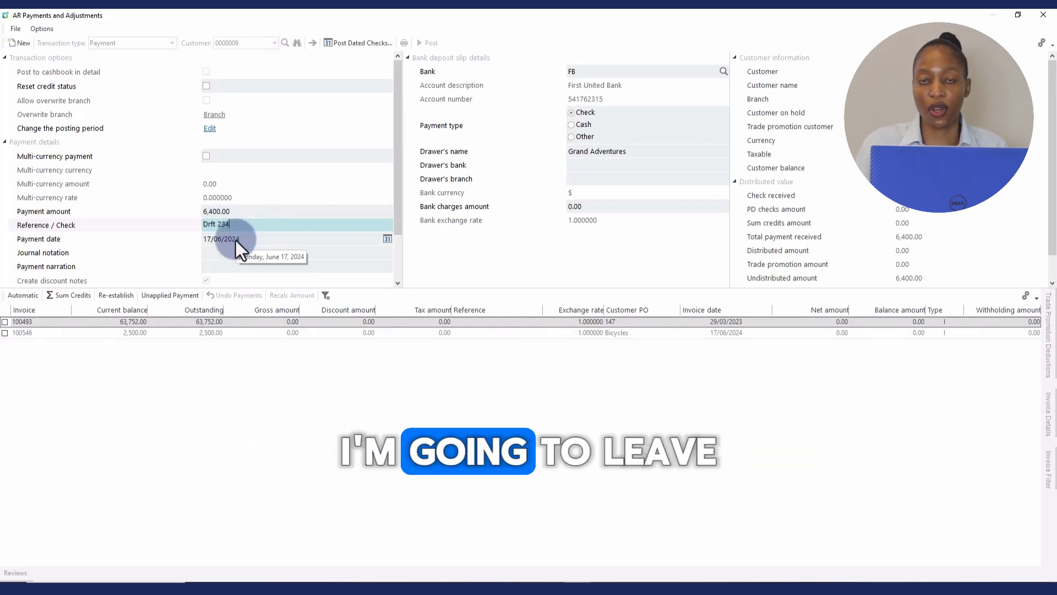
Enter "Receipt 79" as the journal notation and "Paying invoice 100493" as the payment narration
{"action": "left_click", "coordinate": [210, 252]}
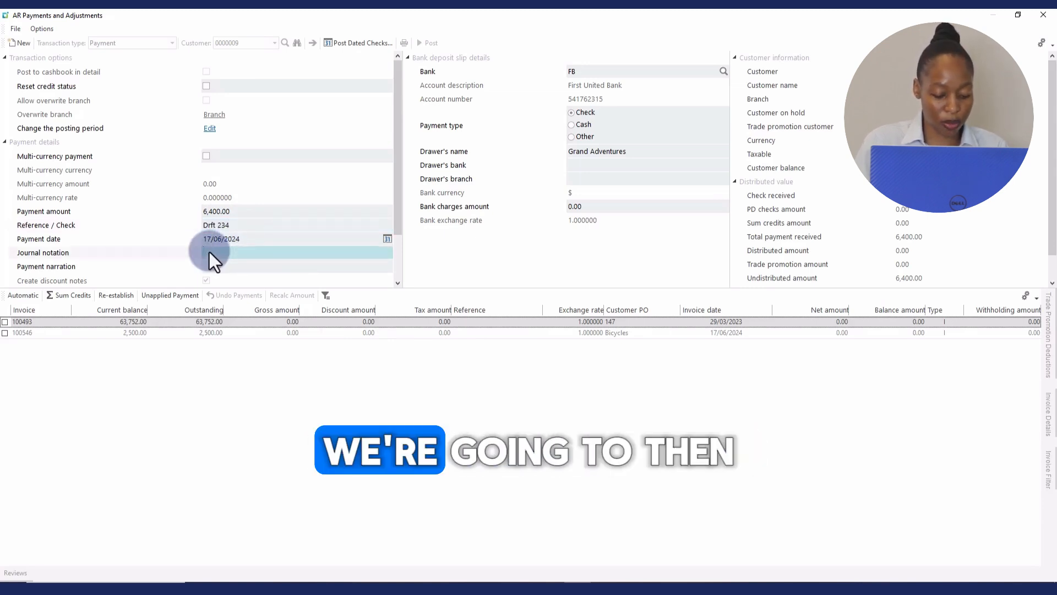
{"action": "type", "text": "Re"}
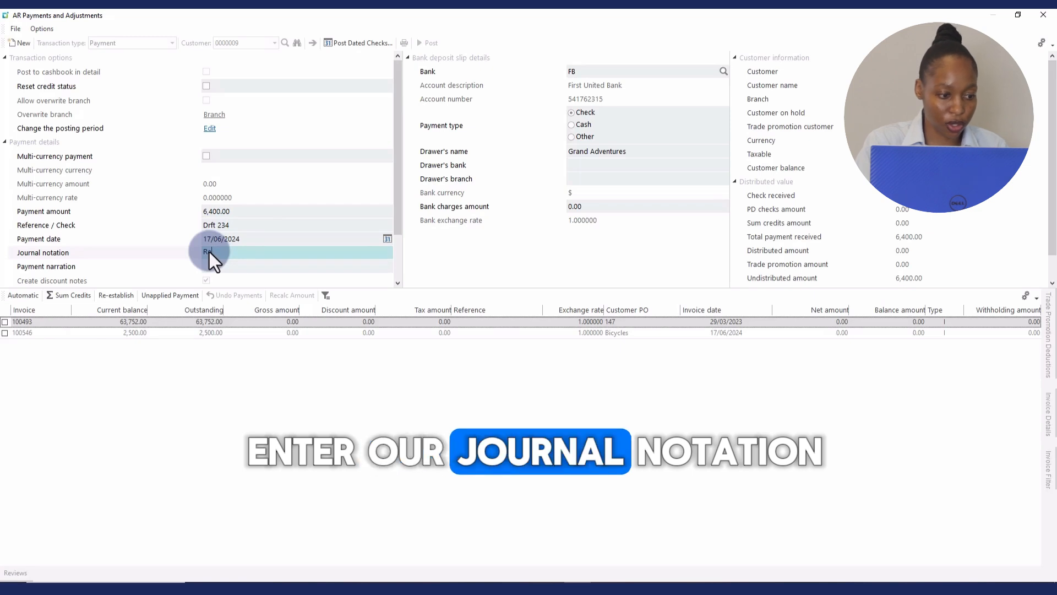
{"action": "type", "text": "ceipt 79"}
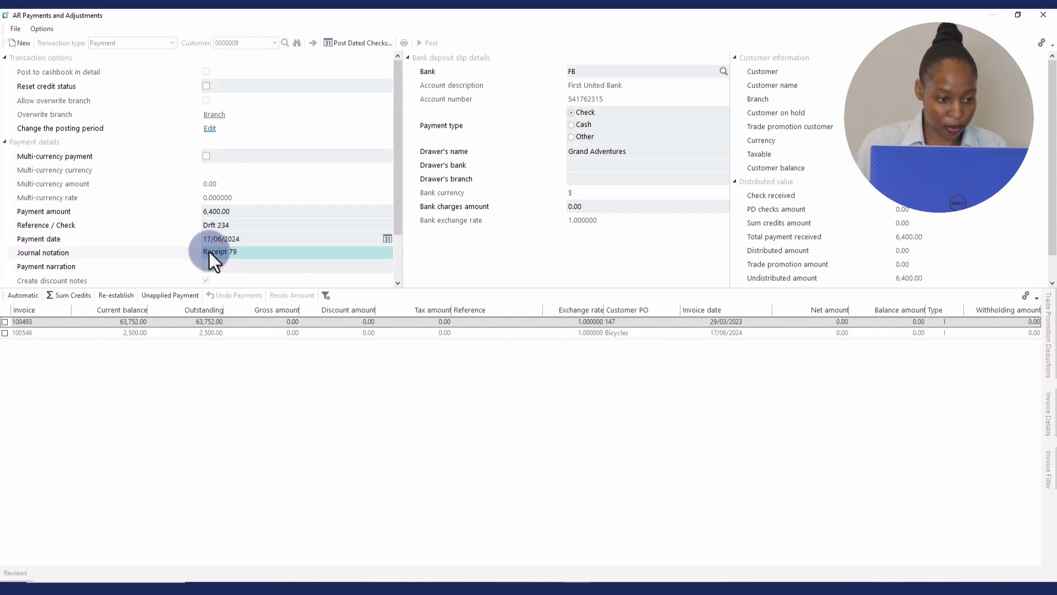
{"action": "left_click", "coordinate": [211, 268]}
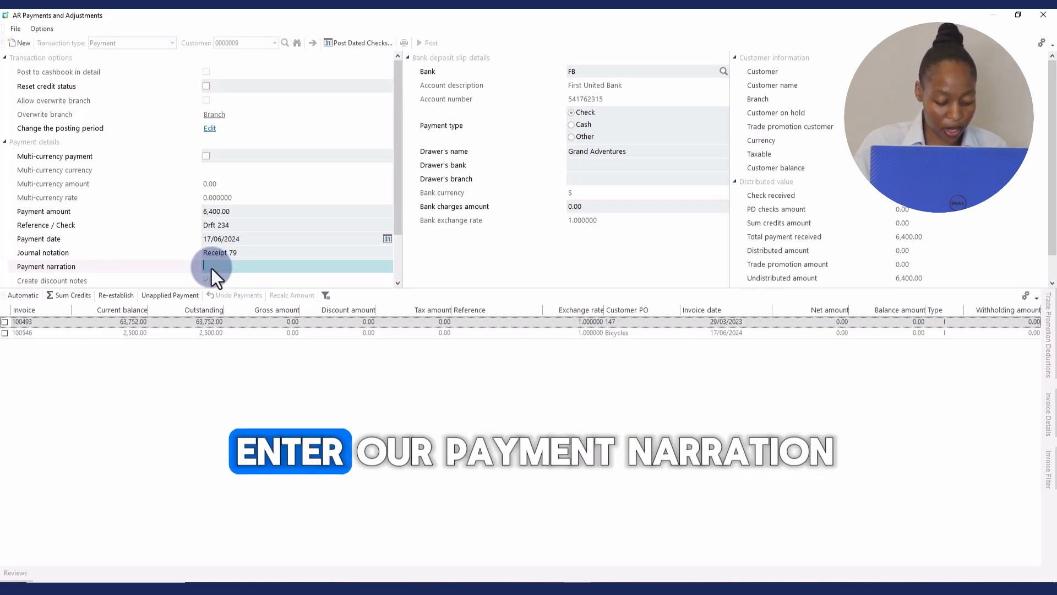
{"action": "type", "text": "Paying "}
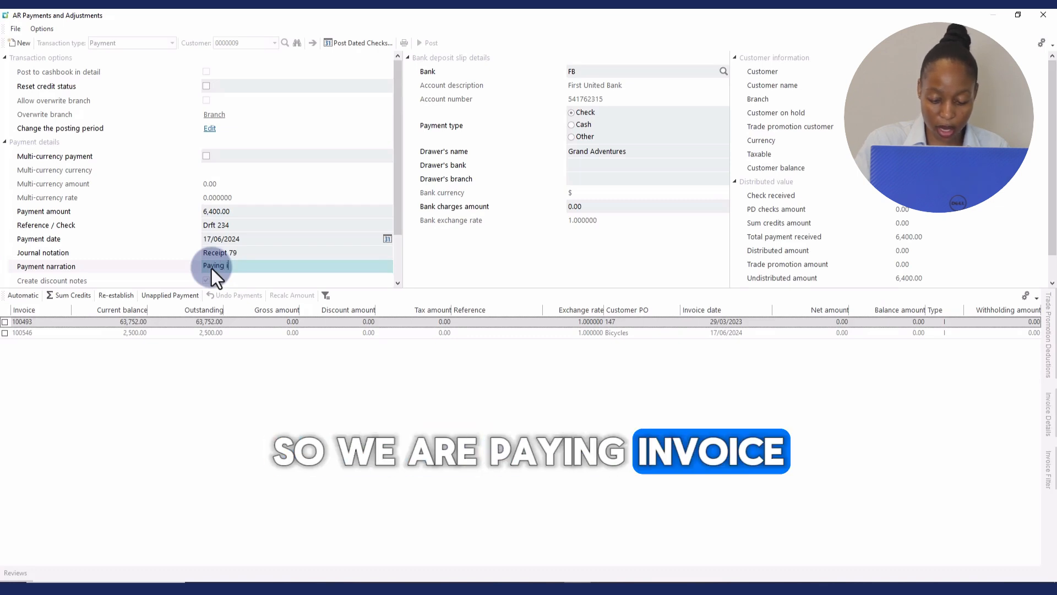
{"action": "type", "text": "invo"}
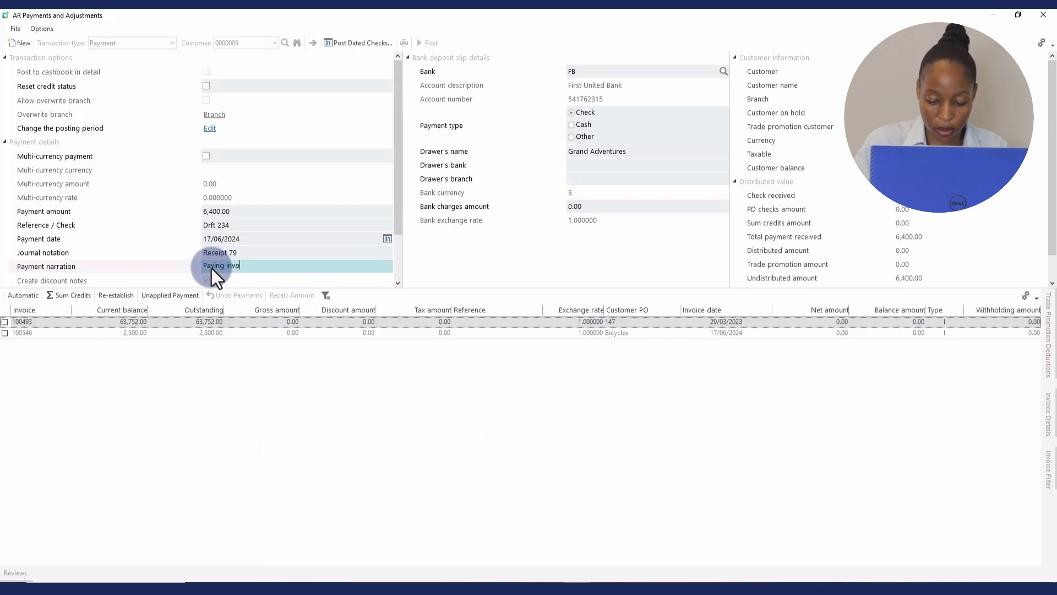
{"action": "type", "text": "ice"}
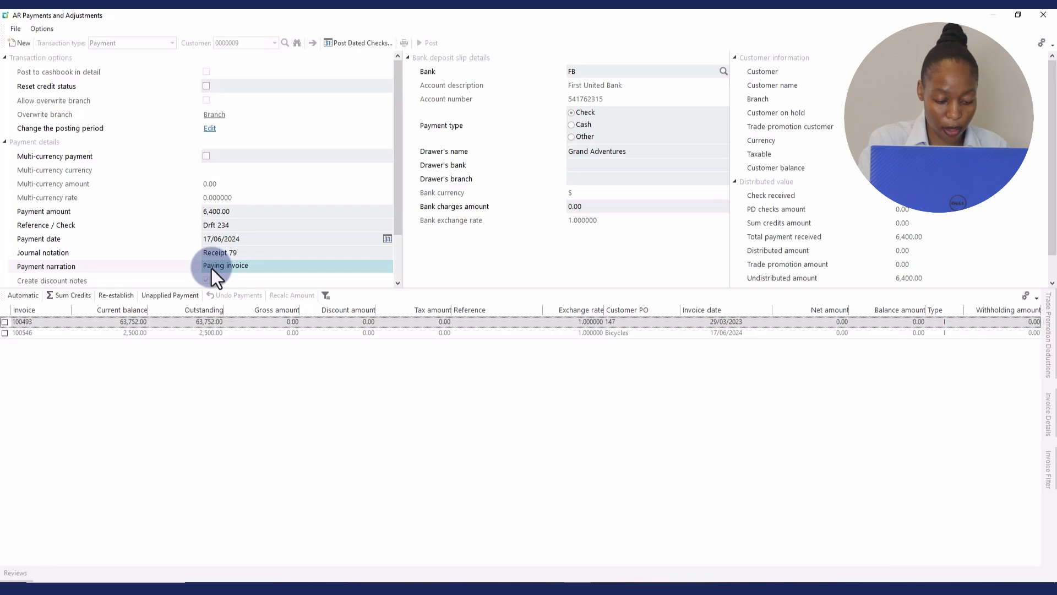
{"action": "type", "text": " 1004"}
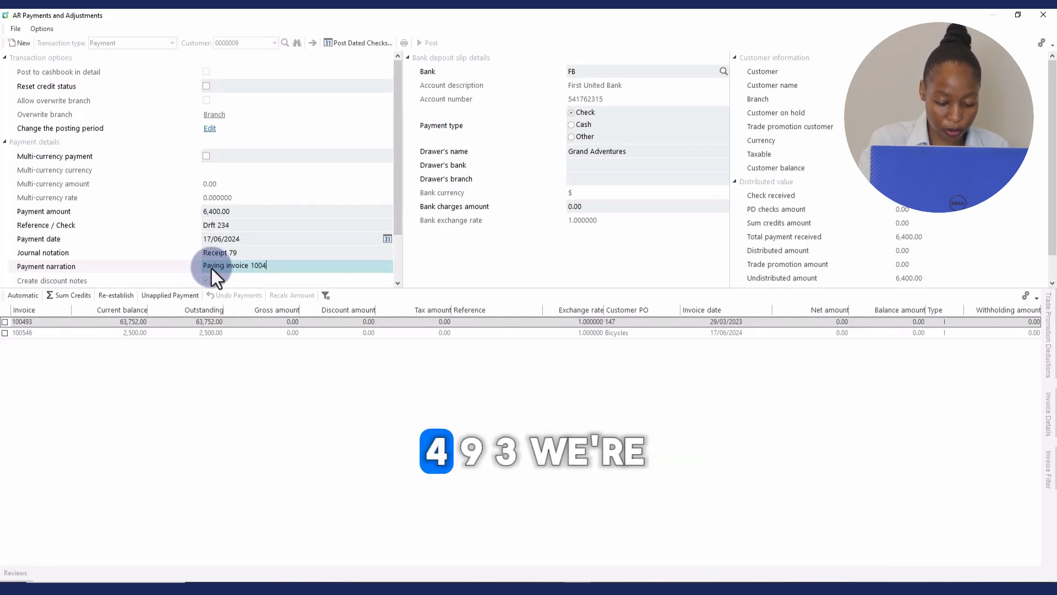
{"action": "type", "text": "93"}
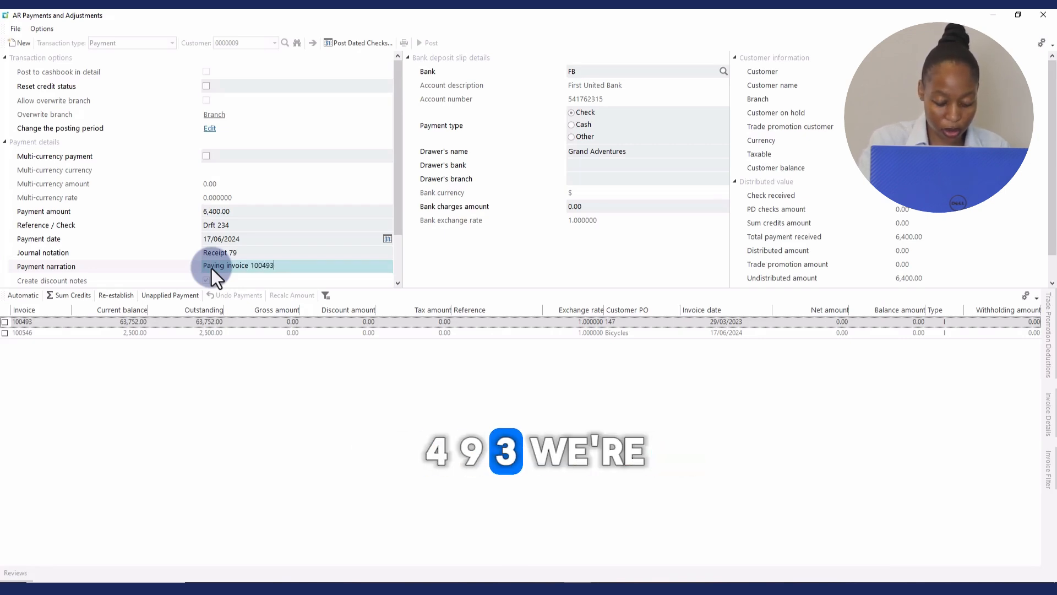
{"action": "key", "text": "Tab"}
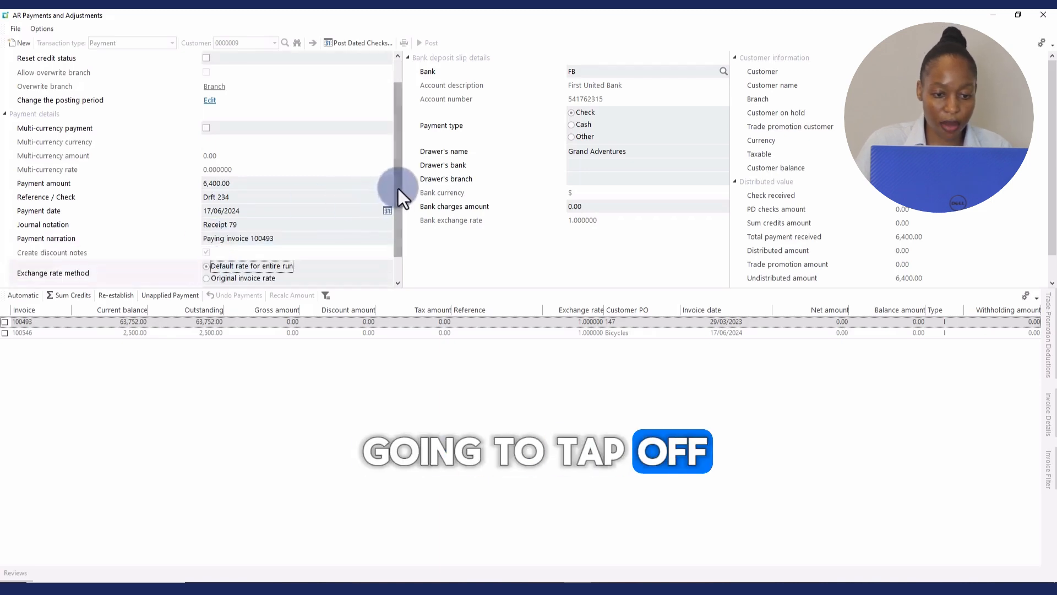
{"action": "left_click_drag", "start_coordinate": [398, 188], "coordinate": [403, 209]}
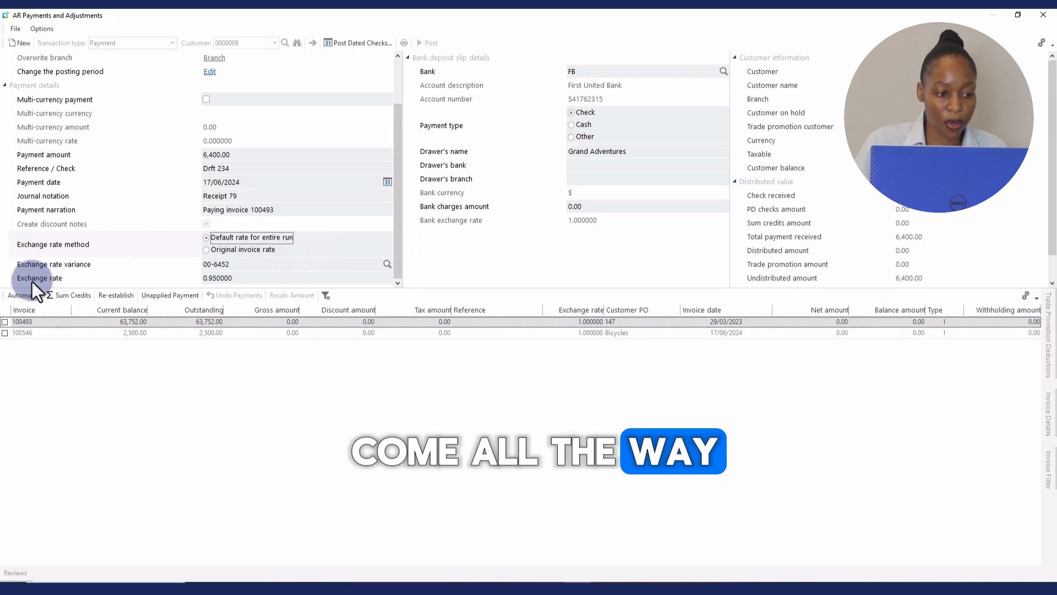
Set the payment's exchange rate to 0.872 in the payment details
{"action": "left_click", "coordinate": [242, 279]}
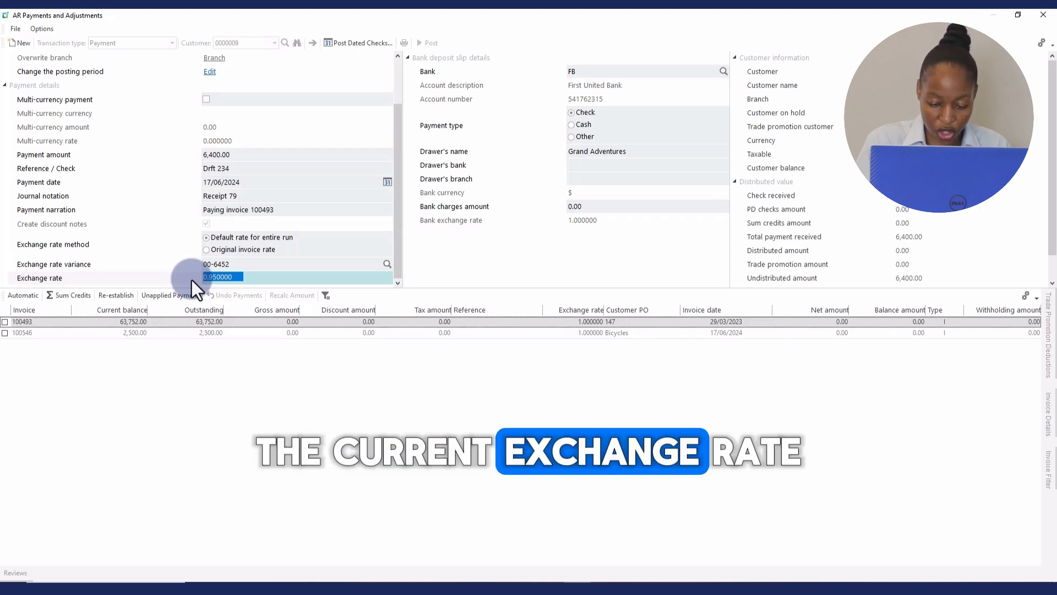
{"action": "type", "text": "0.8"}
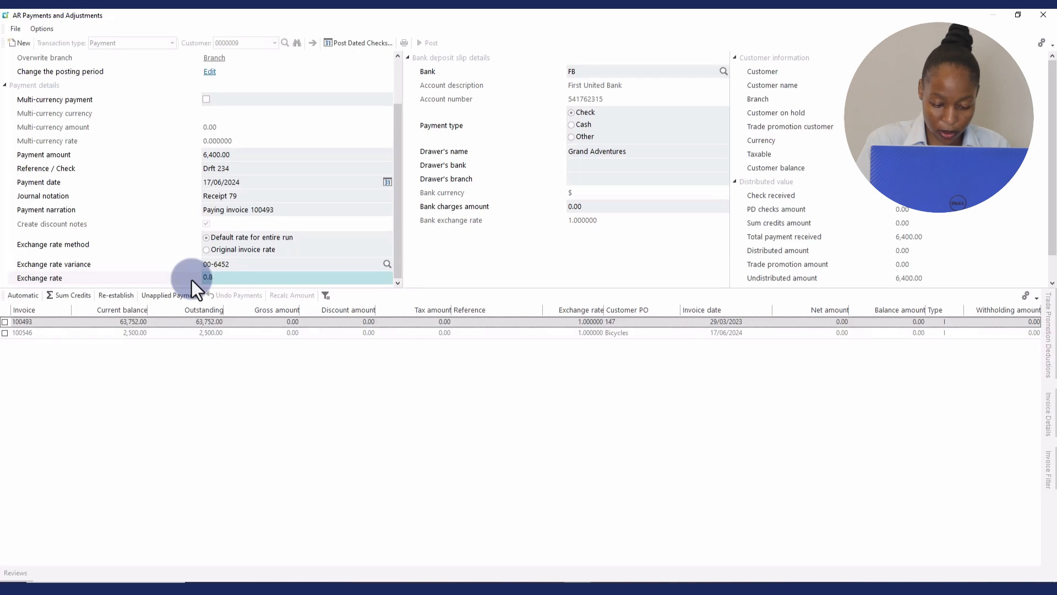
{"action": "type", "text": "72"}
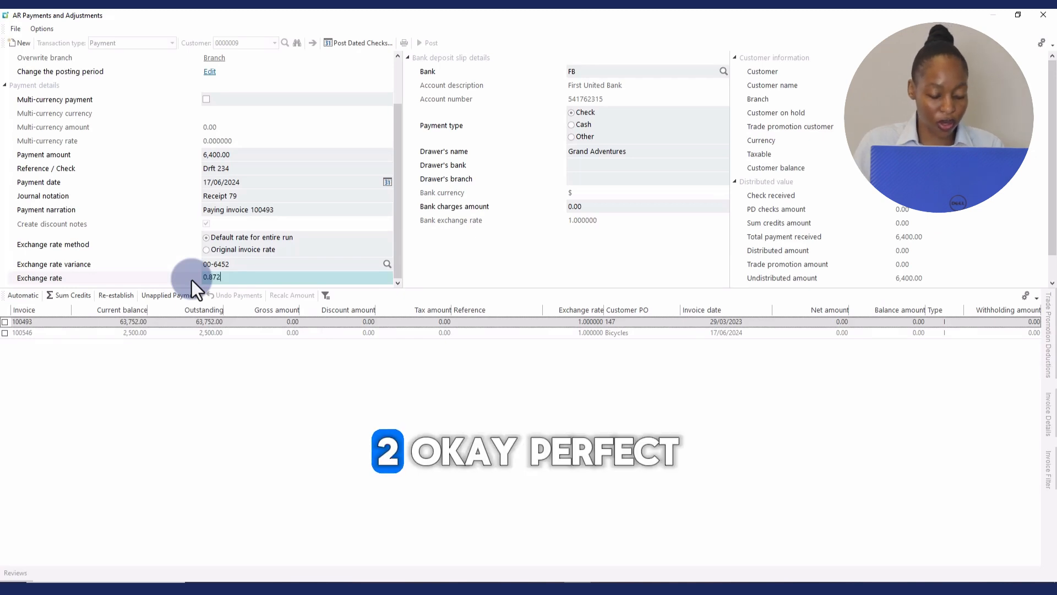
Choose National Foreign Currency Bank (NB) as the deposit bank and set the payment type to Other
{"action": "scroll", "coordinate": [266, 248], "scroll_direction": "up", "scroll_amount": 2}
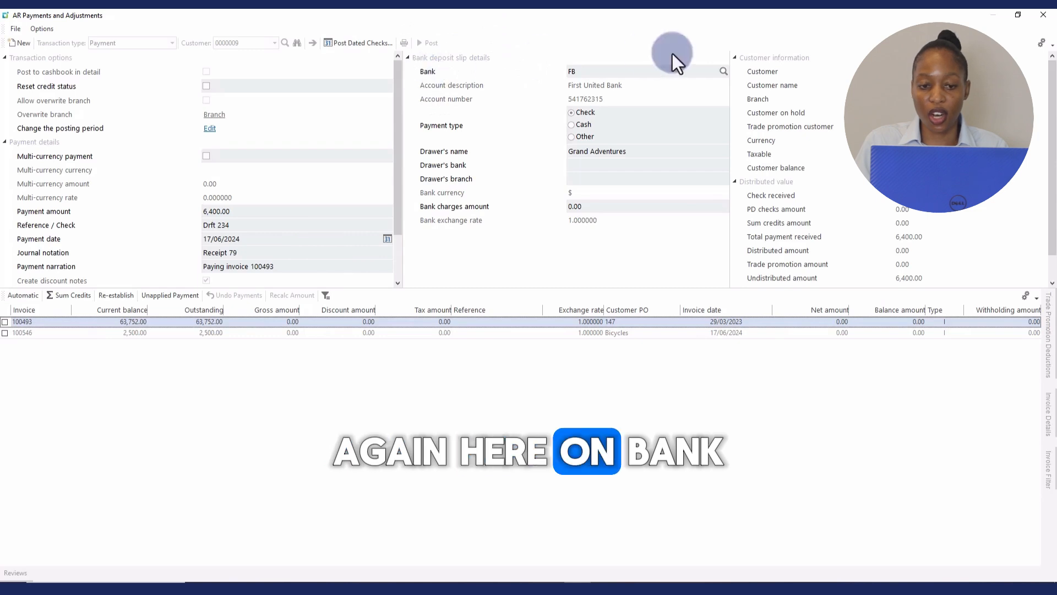
{"action": "left_click", "coordinate": [724, 71]}
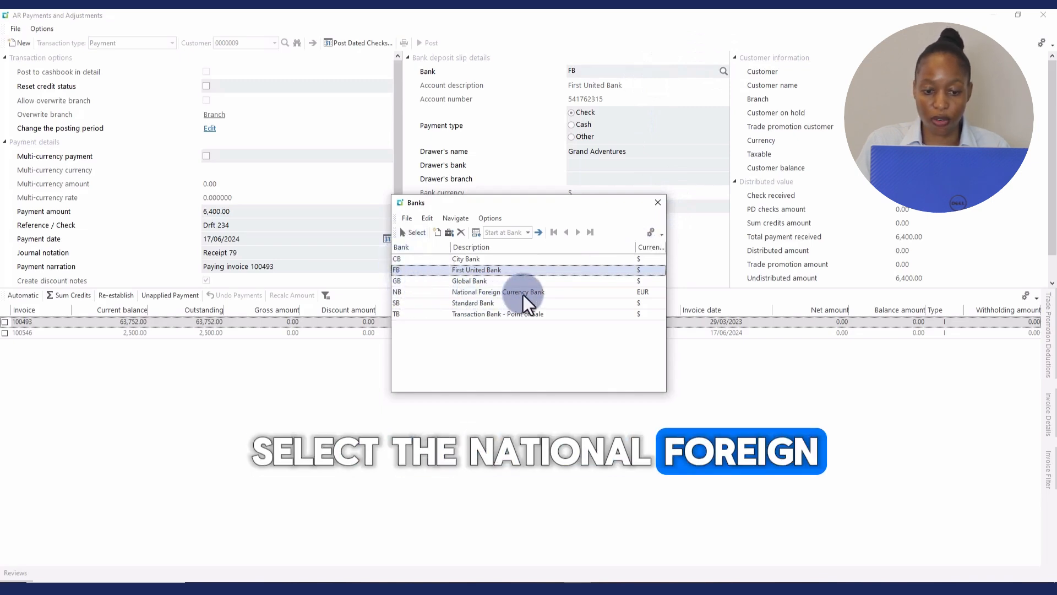
{"action": "left_click", "coordinate": [412, 292]}
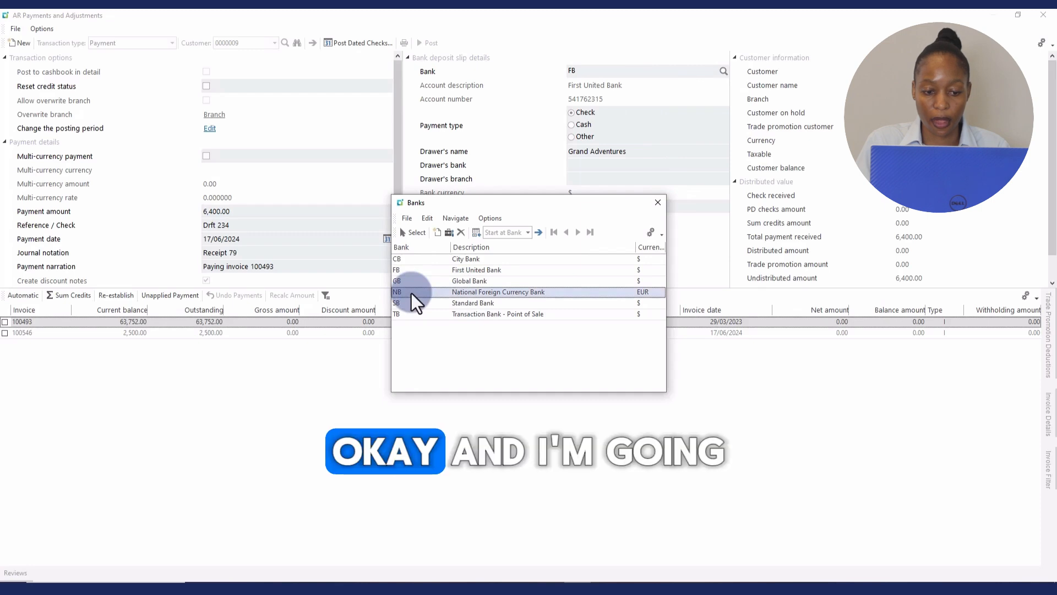
{"action": "left_click", "coordinate": [414, 232]}
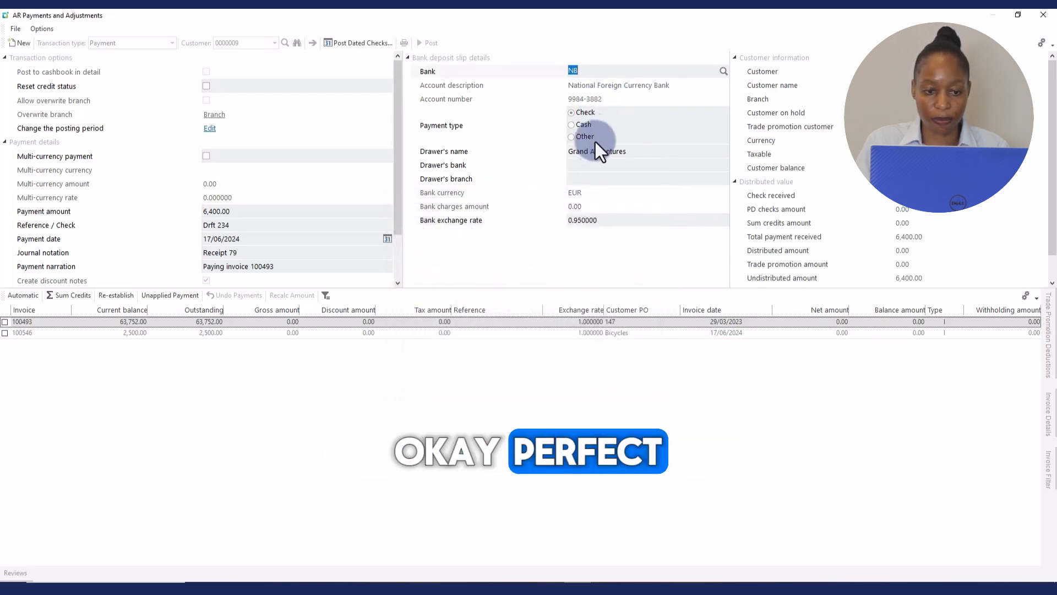
{"action": "key", "text": "Tab"}
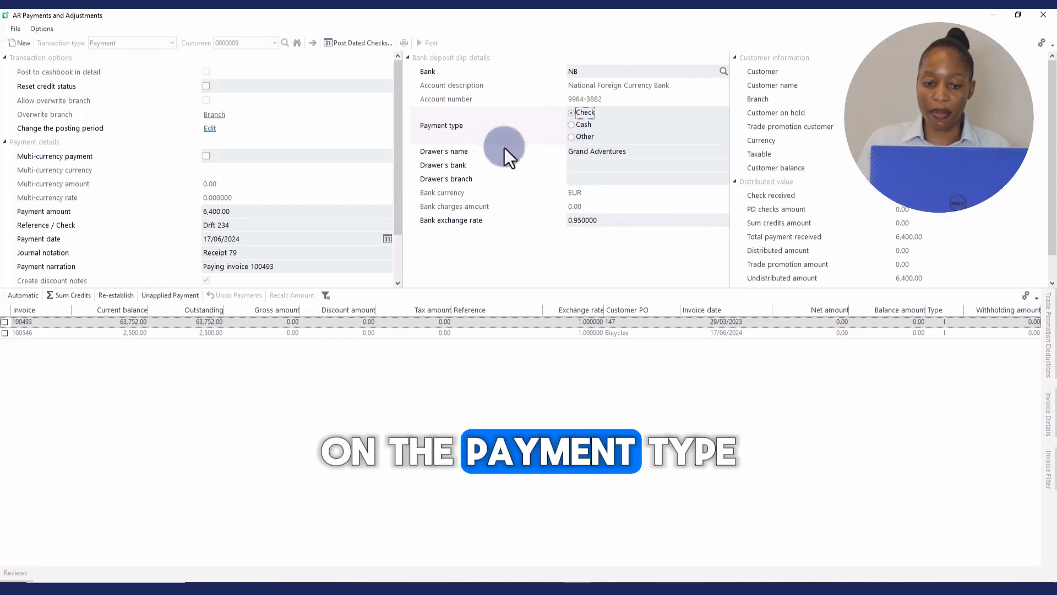
{"action": "left_click", "coordinate": [573, 139]}
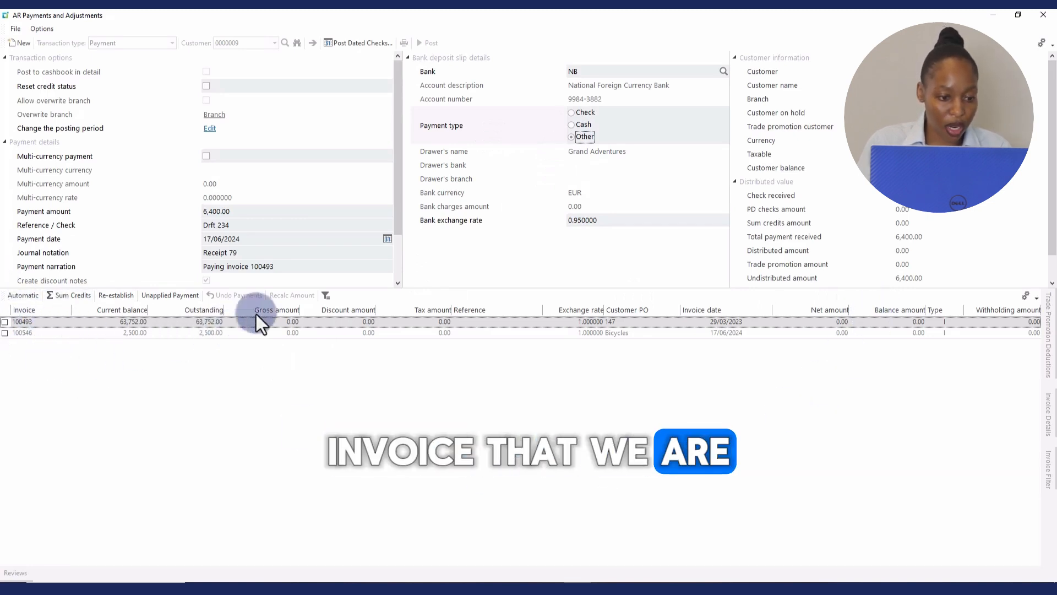
Distribute the payment to invoice 100493, post it, and close AR Payments and Adjustments
{"action": "left_click", "coordinate": [5, 322]}
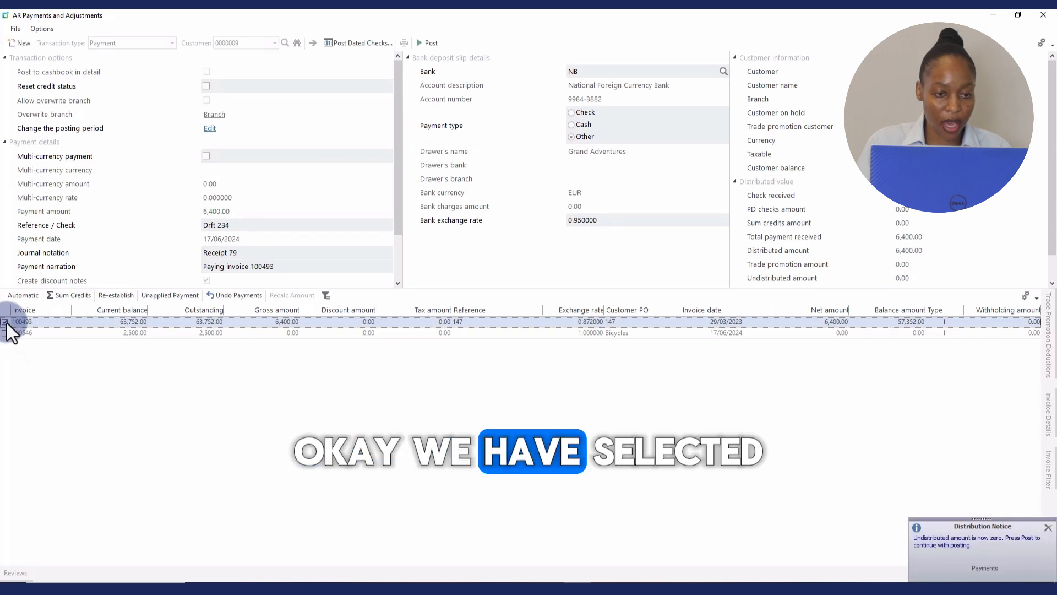
{"action": "left_click", "coordinate": [432, 44]}
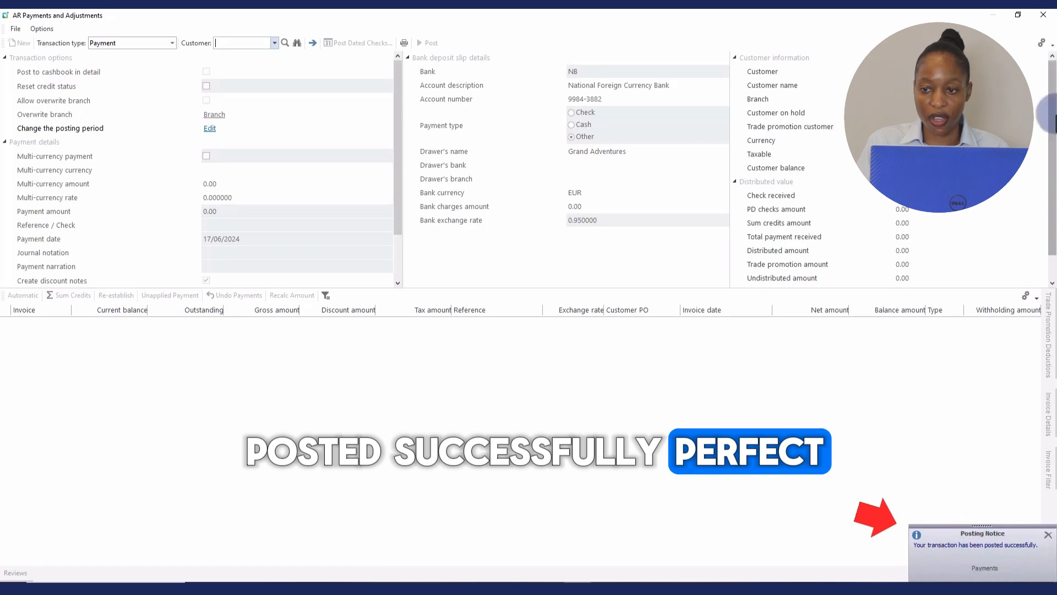
{"action": "left_click", "coordinate": [1043, 15]}
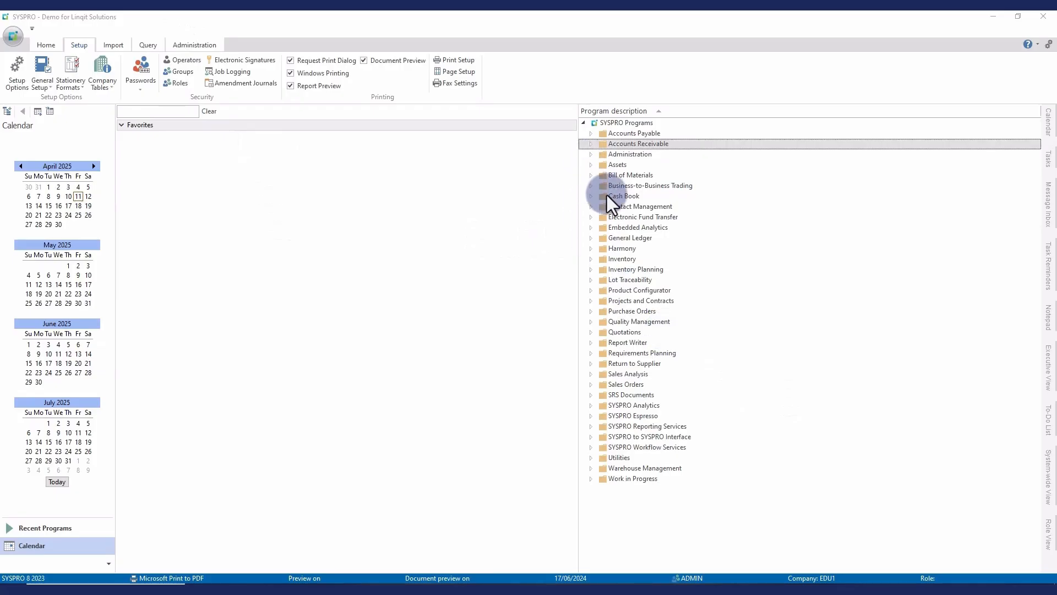
Reopen AR Payments and Adjustments from the Accounts Receivable transaction processing programs and maximize its window
{"action": "left_click", "coordinate": [592, 144]}
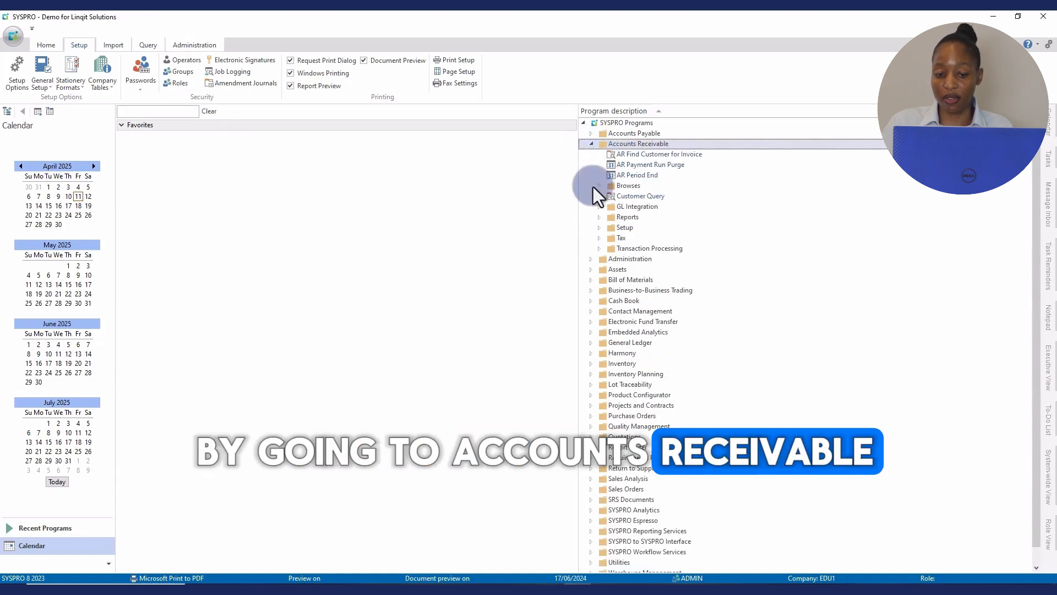
{"action": "left_click", "coordinate": [600, 249]}
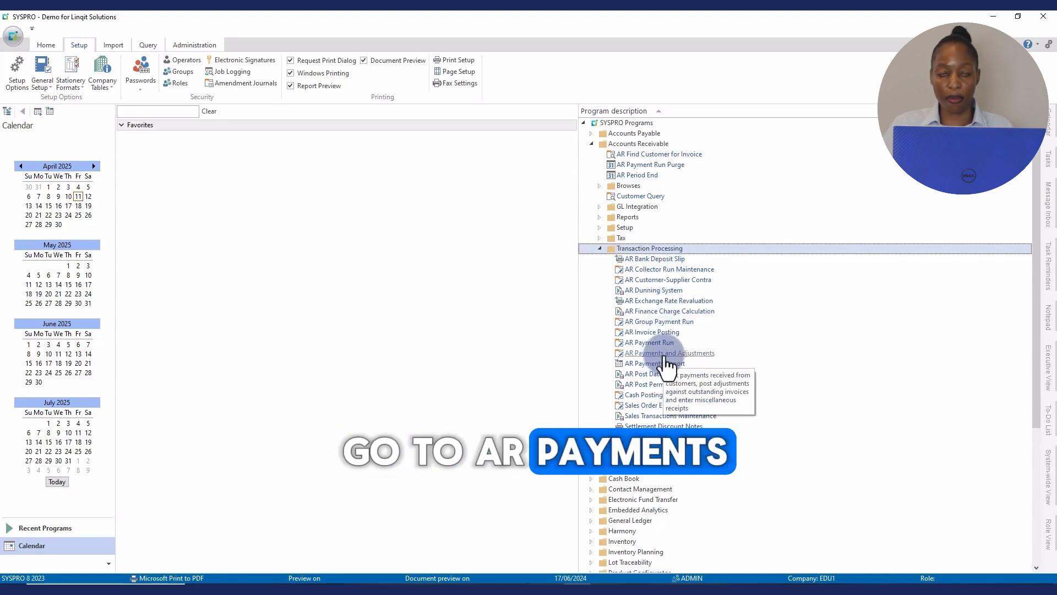
{"action": "double_click", "coordinate": [666, 355]}
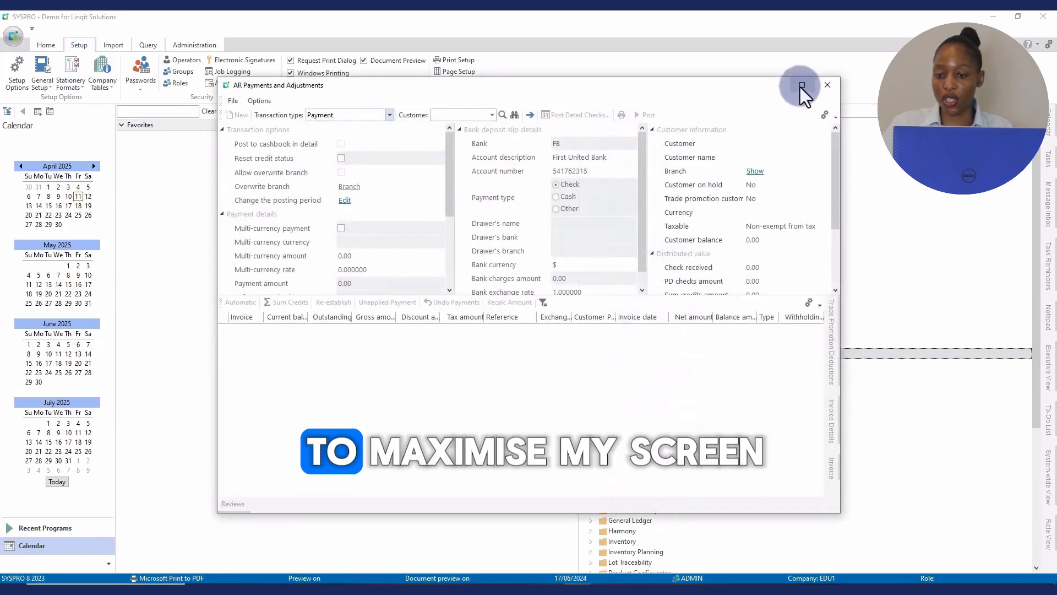
{"action": "left_click", "coordinate": [799, 93]}
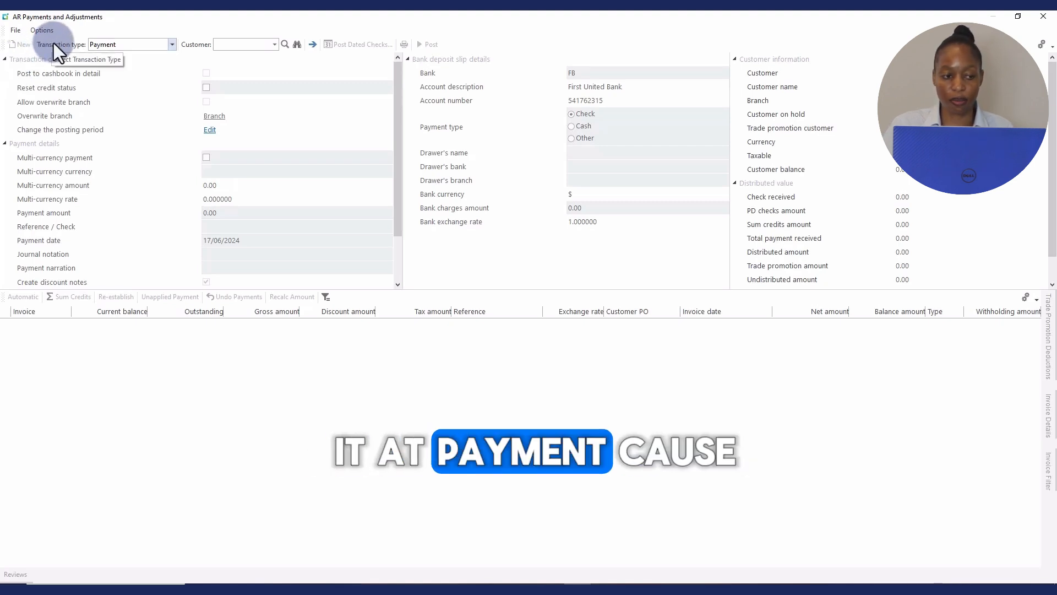
Load the customer Maniac Sports - North for a Payment transaction by entering its customer code
{"action": "left_click", "coordinate": [243, 44]}
{"action": "type", "text": "10"}
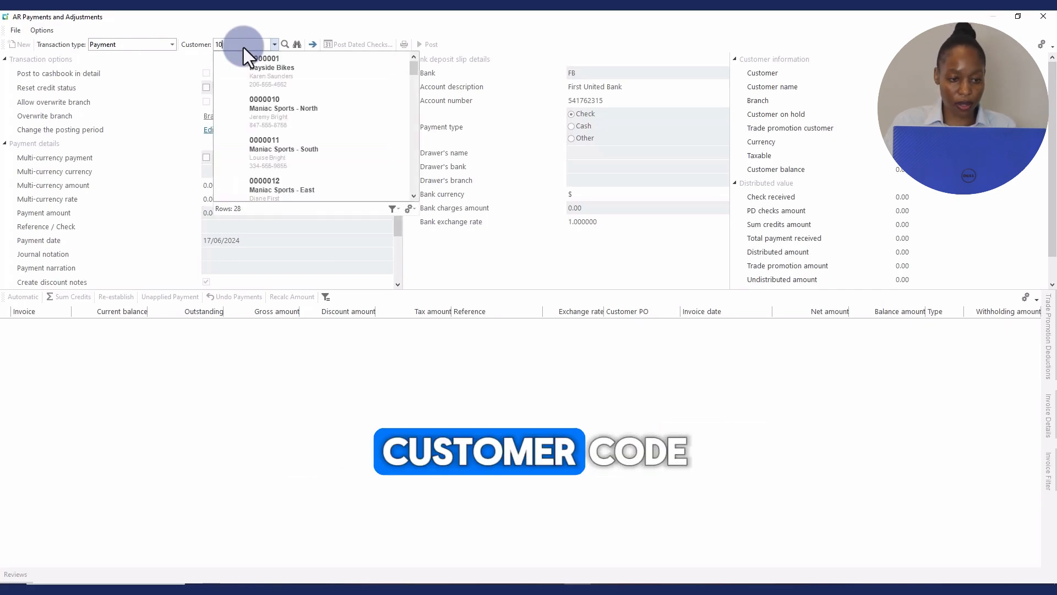
{"action": "key", "text": "Tab"}
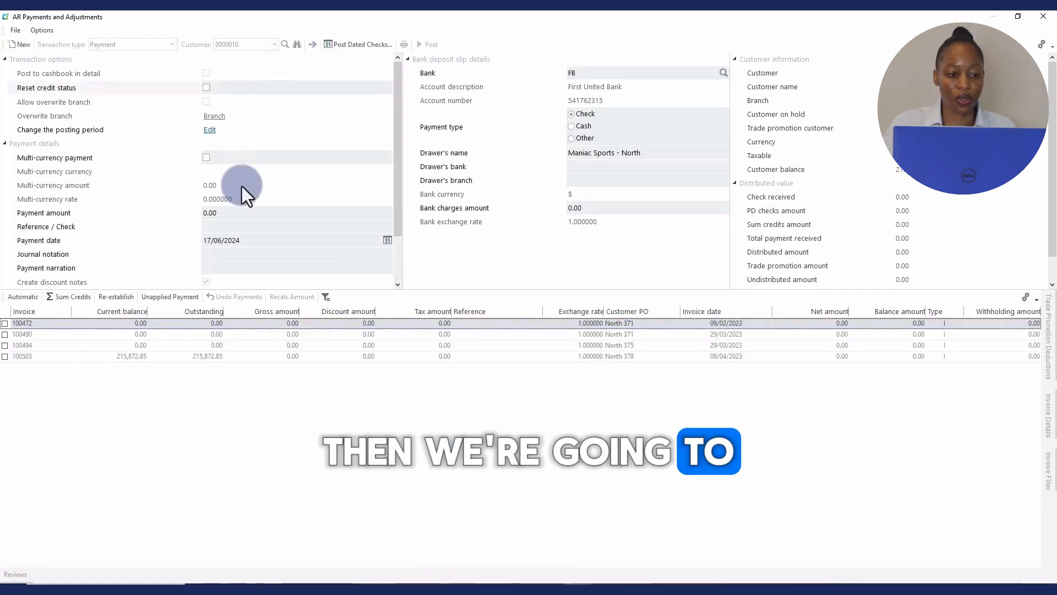
Set the payment amount to -852400 in the payment details to record a negative payment
{"action": "left_click", "coordinate": [235, 214]}
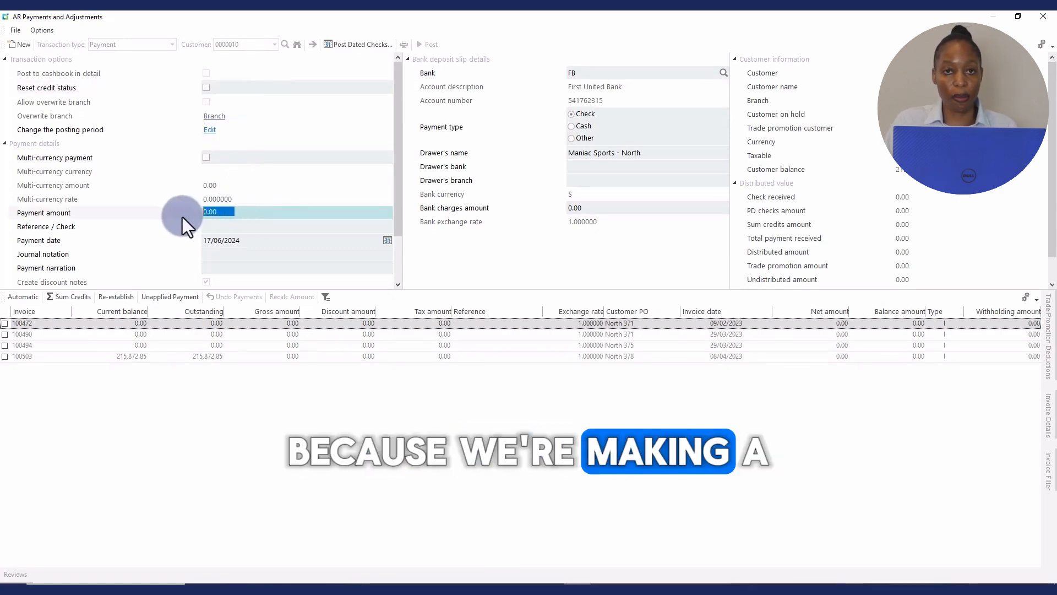
{"action": "type", "text": "-"}
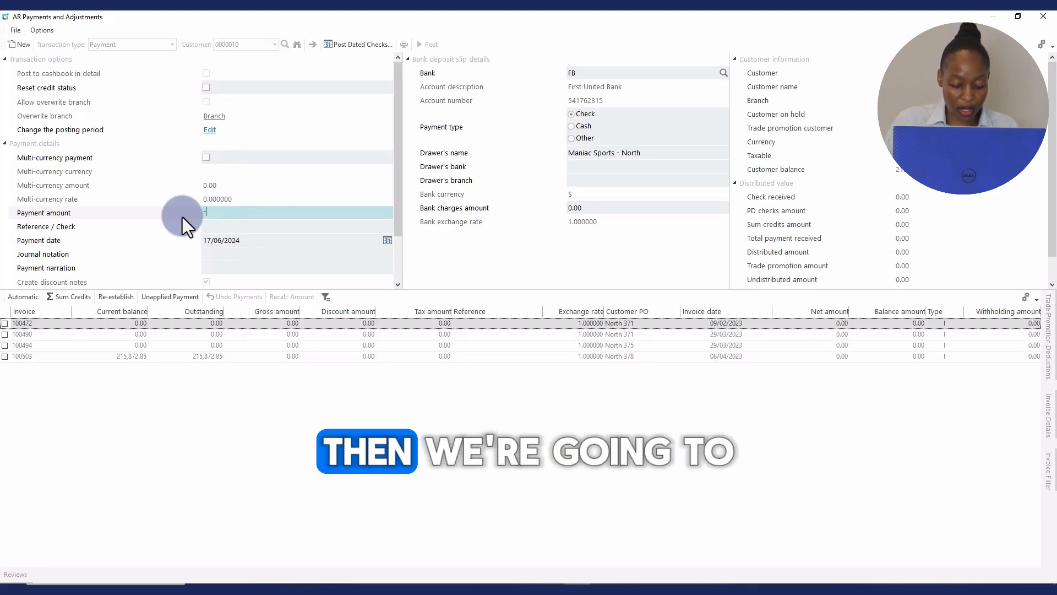
{"action": "type", "text": "8"}
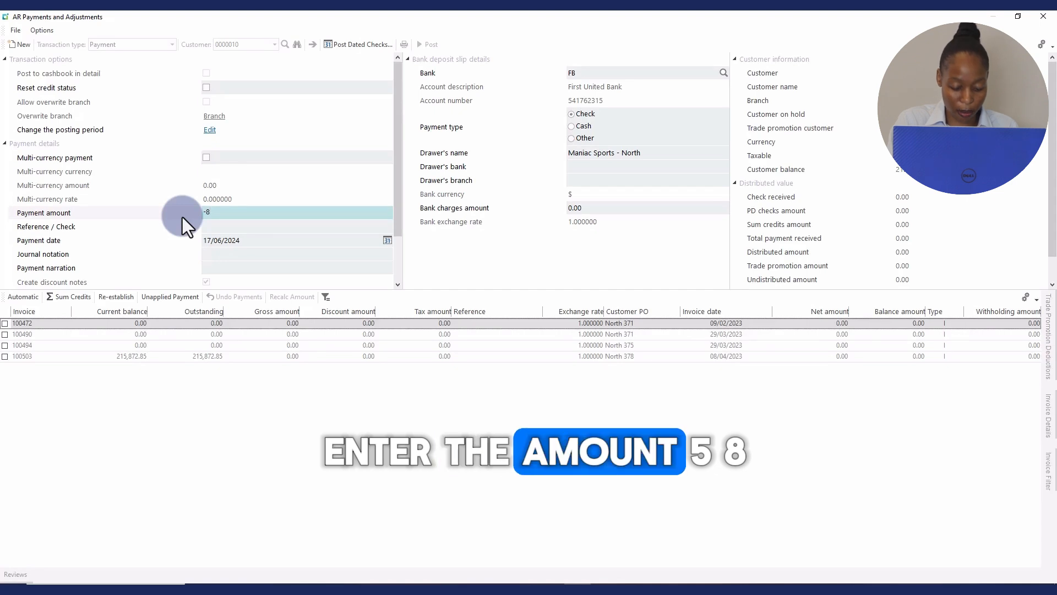
{"action": "type", "text": "5"}
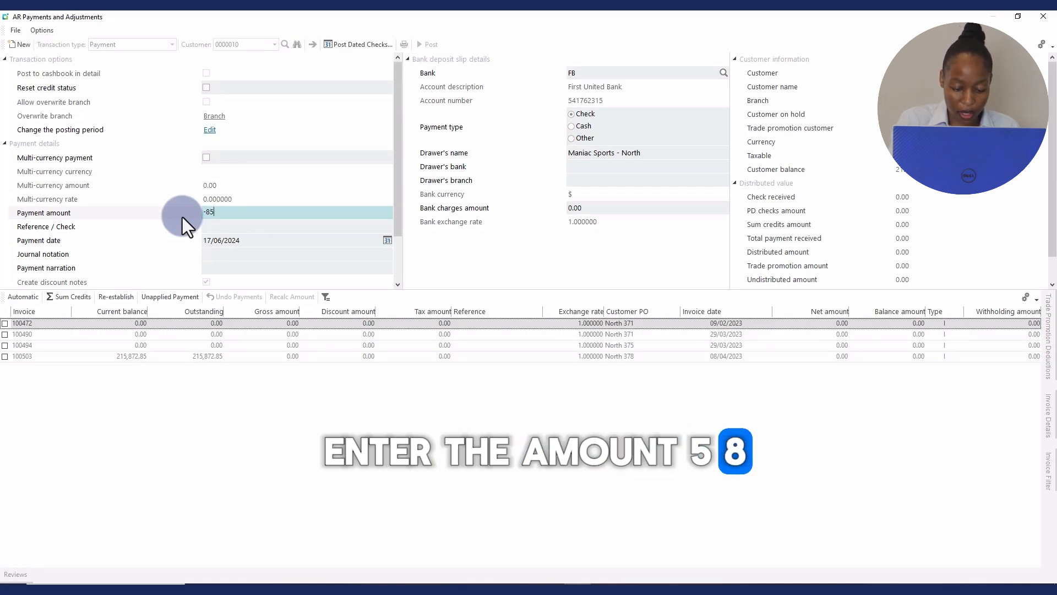
{"action": "type", "text": "2"}
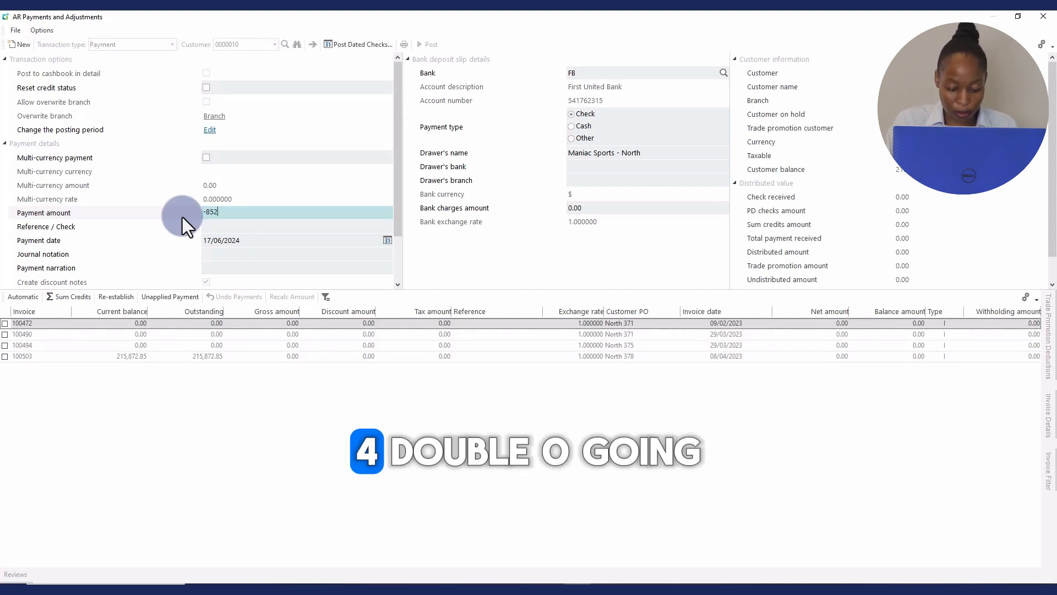
{"action": "type", "text": "400"}
{"action": "key", "text": "Tab"}
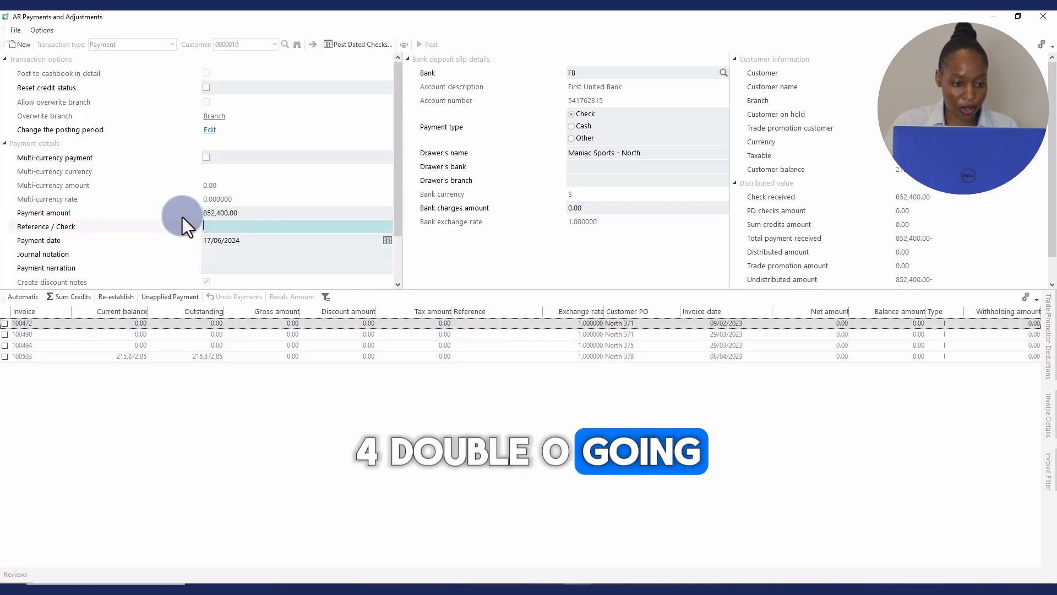
Enter "Check returned due to missing signature" as the journal notation and "Invoice 100458" as the payment narration
{"action": "key", "text": "Tab"}
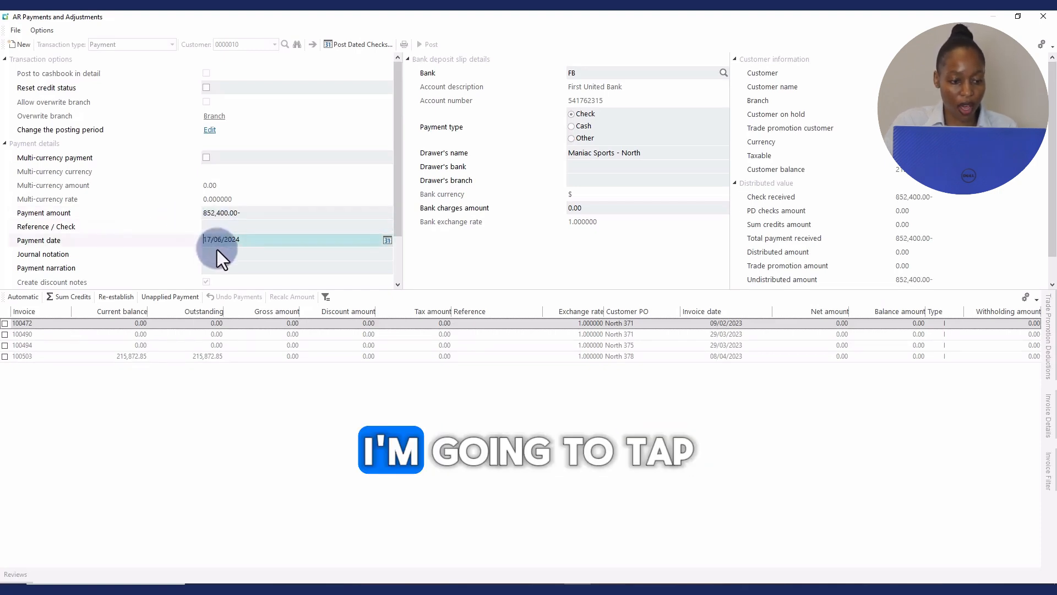
{"action": "key", "text": "Tab"}
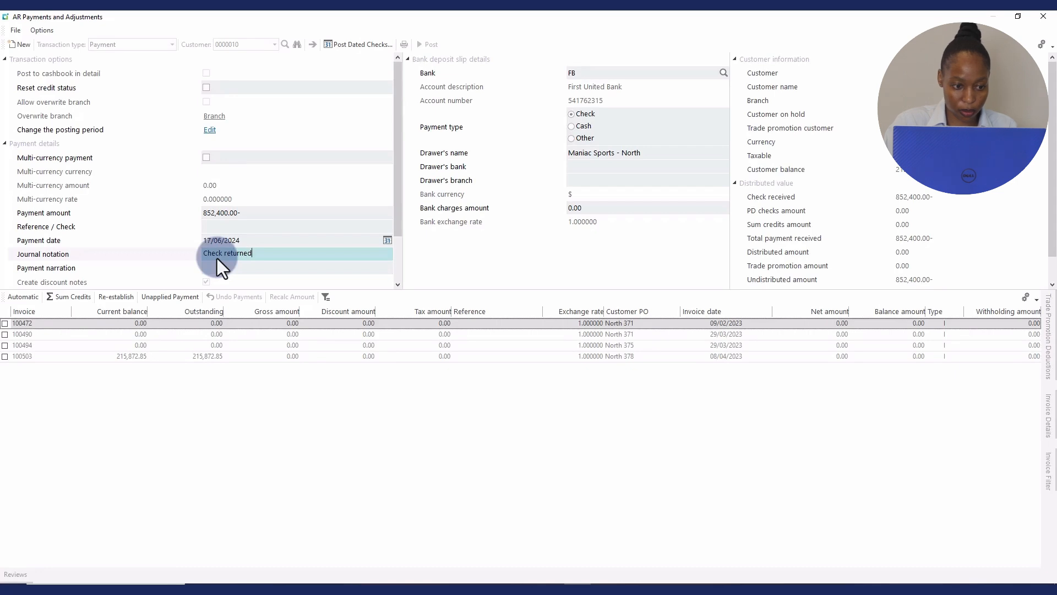
{"action": "type", "text": "due "}
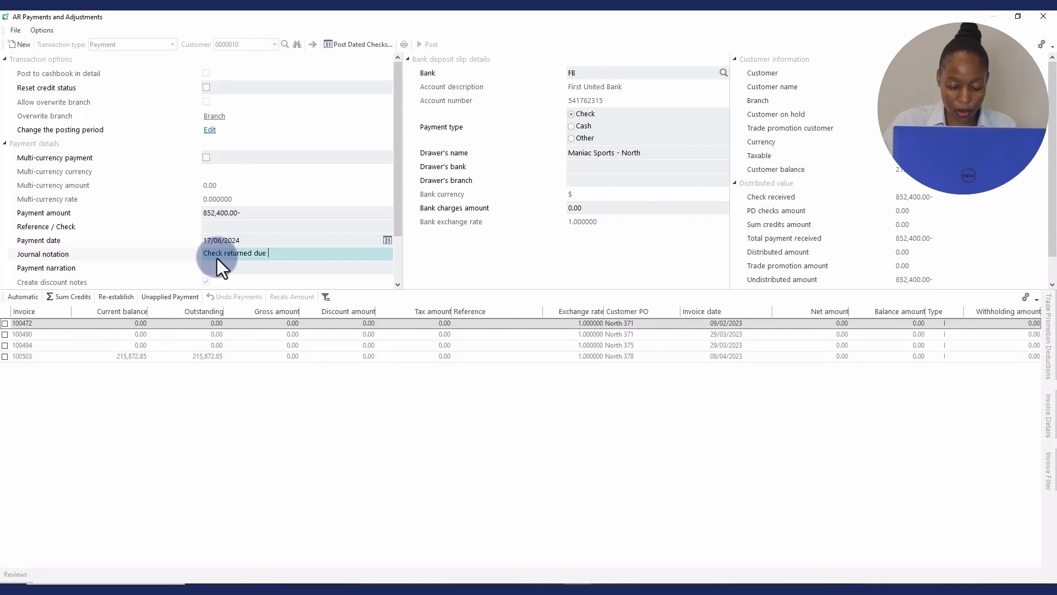
{"action": "type", "text": "to missin"}
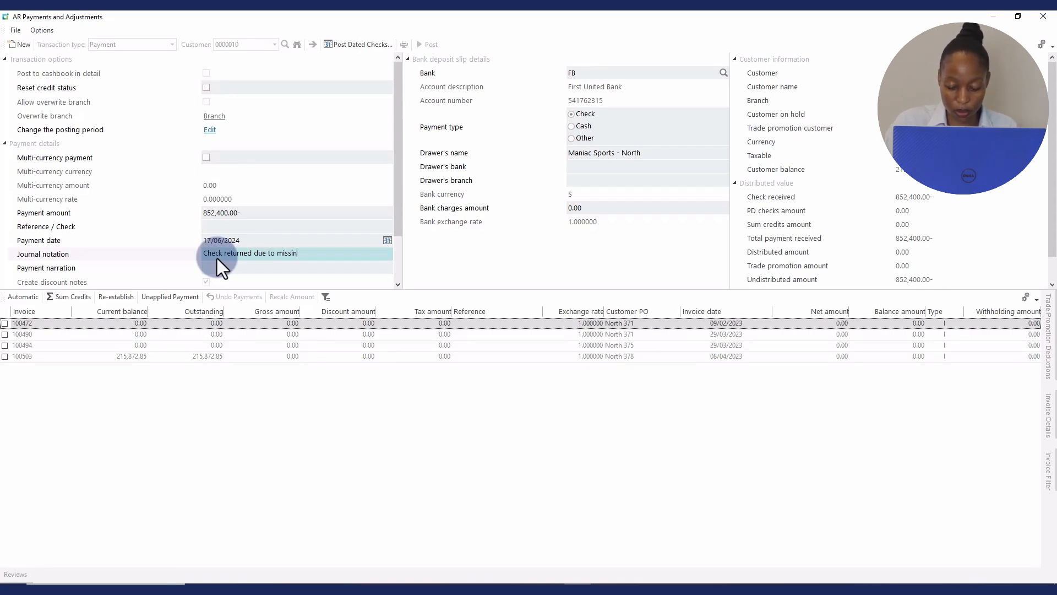
{"action": "type", "text": "g sig"}
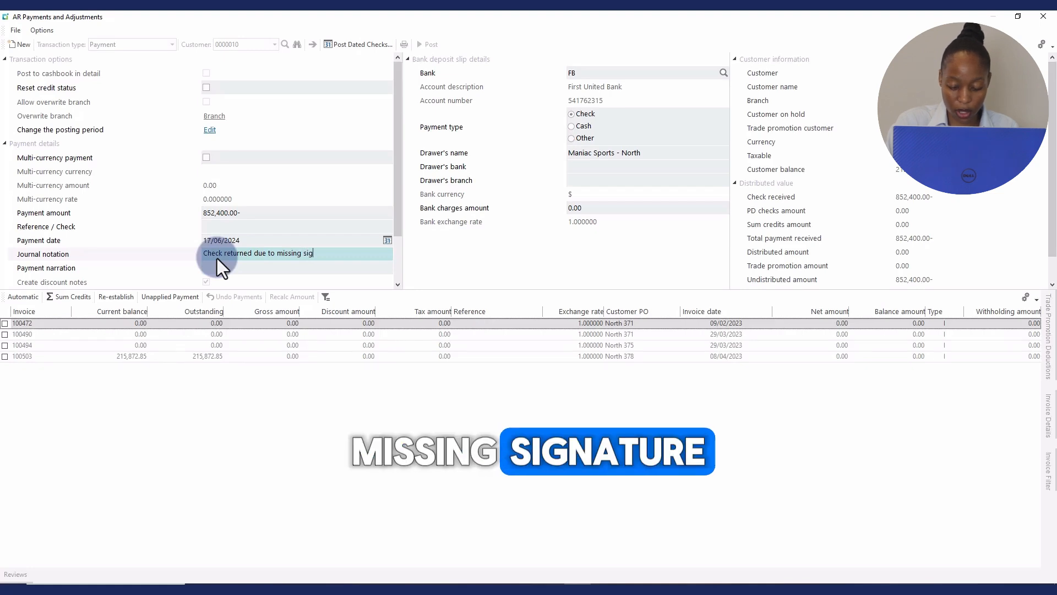
{"action": "type", "text": "nature"}
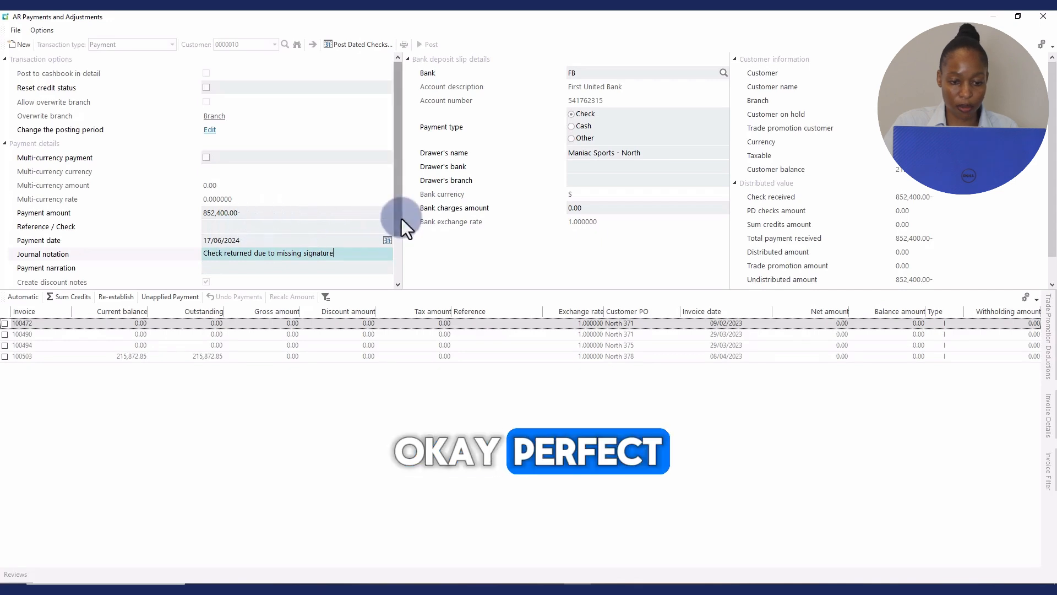
{"action": "left_click_drag", "start_coordinate": [401, 219], "coordinate": [399, 237]}
{"action": "left_click", "coordinate": [247, 239]}
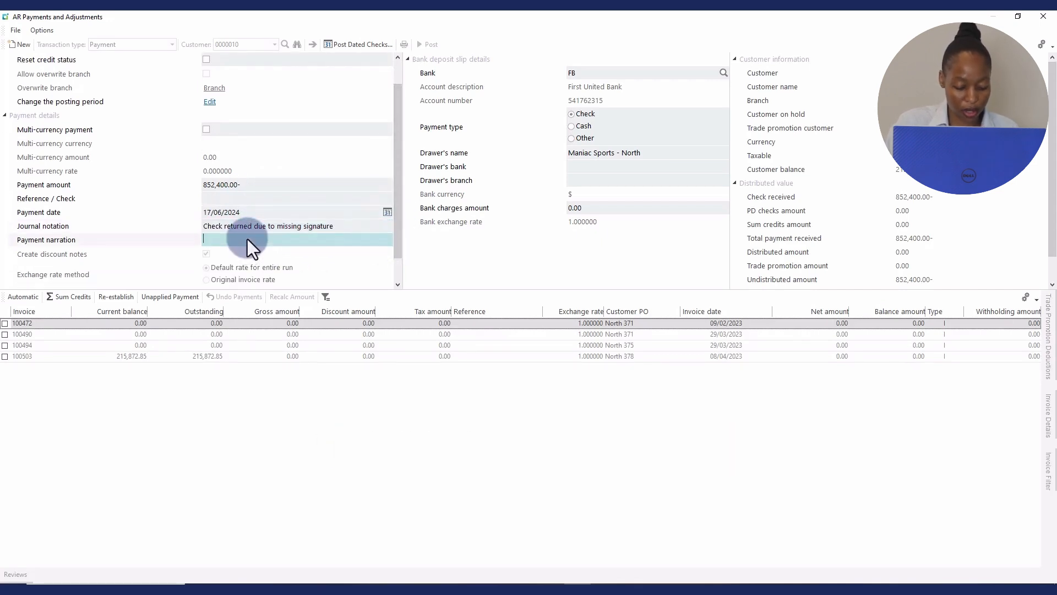
{"action": "type", "text": "Invoi"}
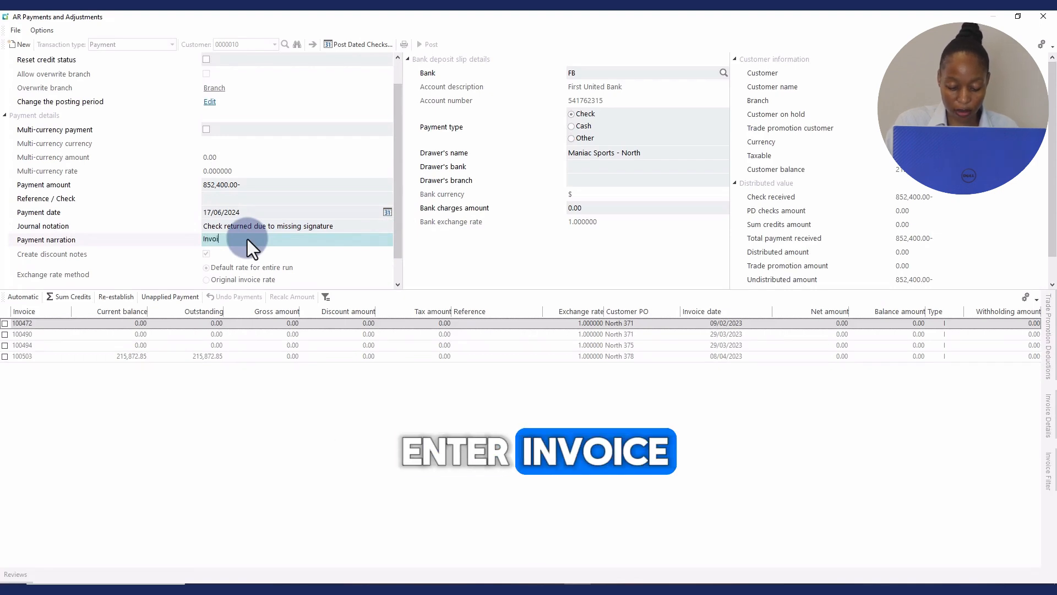
{"action": "type", "text": "ce 100458"}
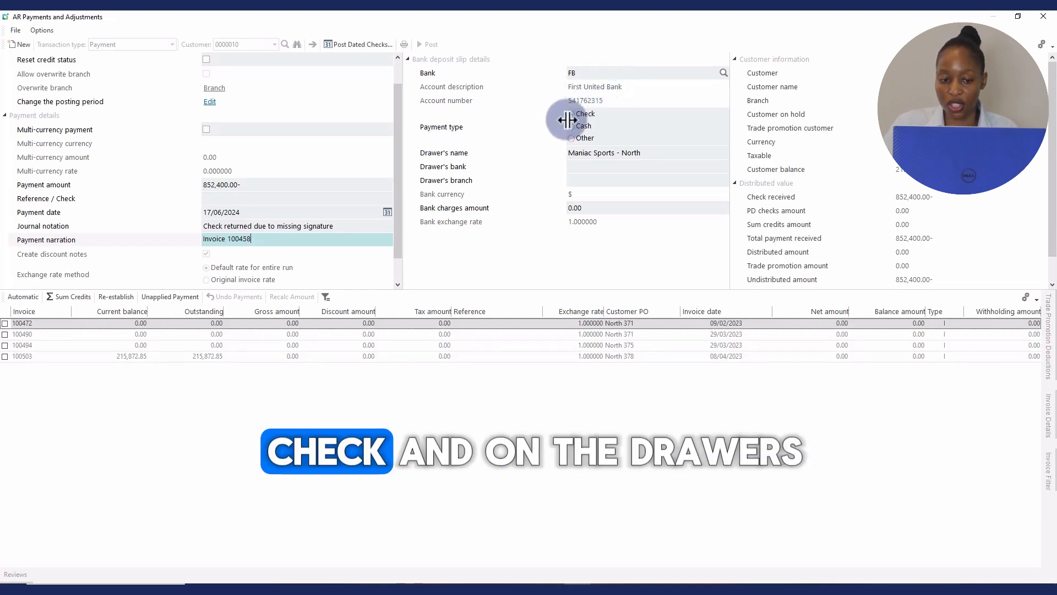
Set the drawer's bank to GB in the bank deposit slip details
{"action": "left_click", "coordinate": [582, 167]}
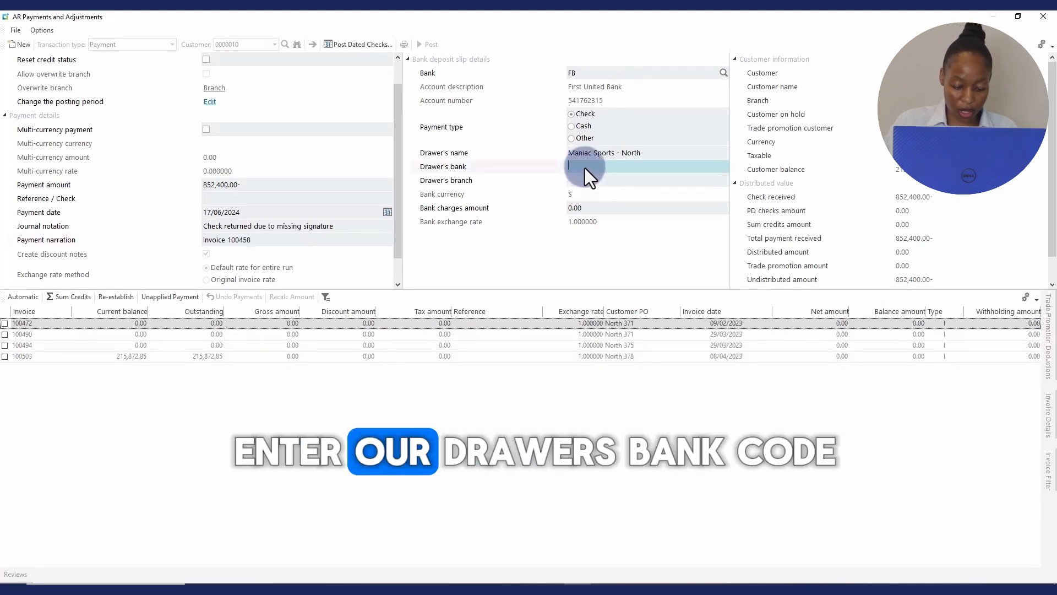
{"action": "type", "text": "GB"}
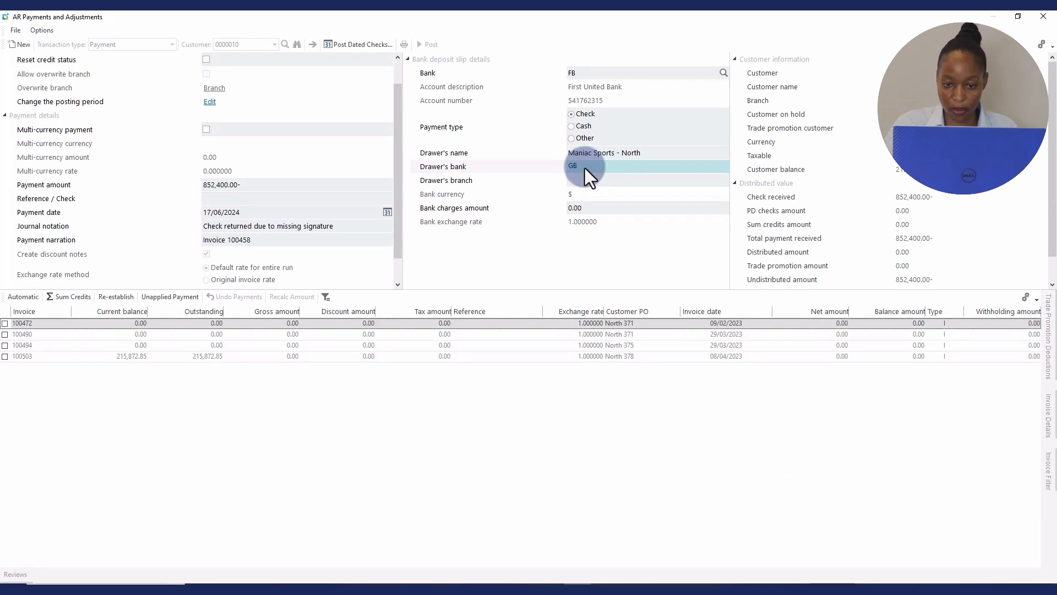
Set the drawer's branch to North in the bank deposit slip details
{"action": "key", "text": "Tab"}
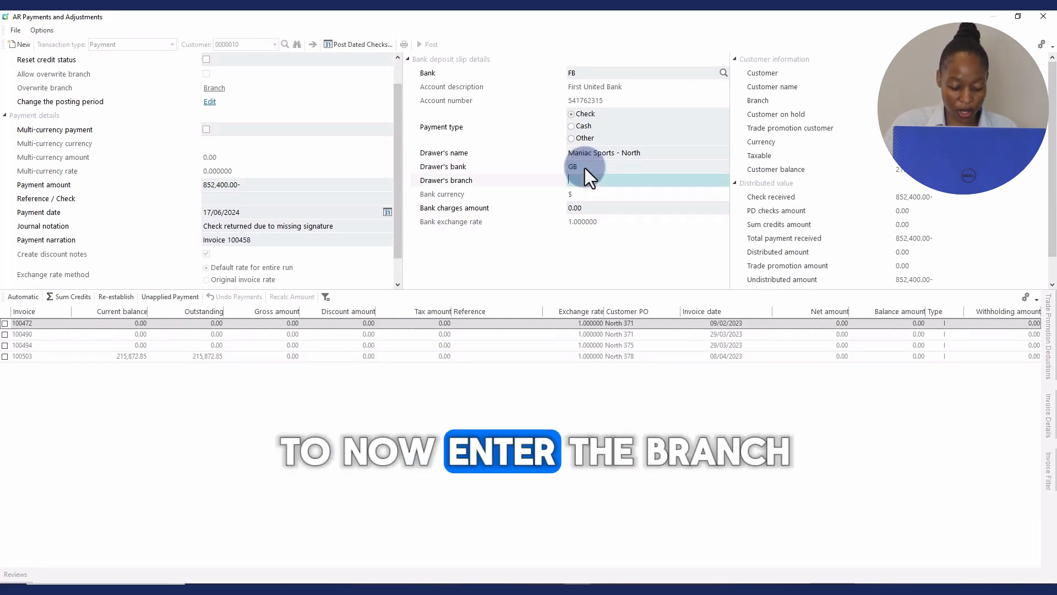
{"action": "type", "text": "Nort"}
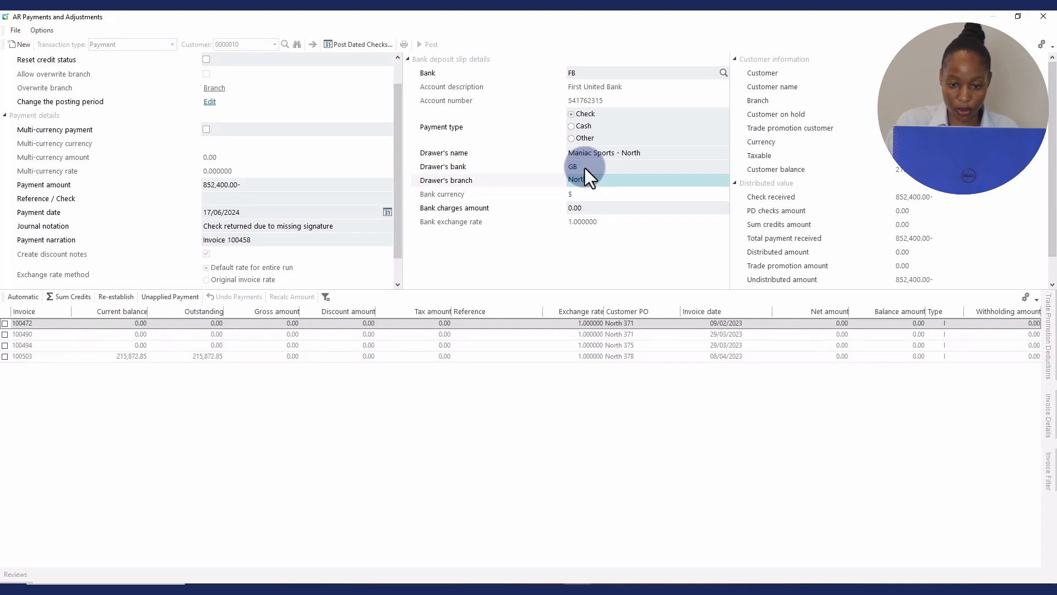
{"action": "key", "text": "Tab"}
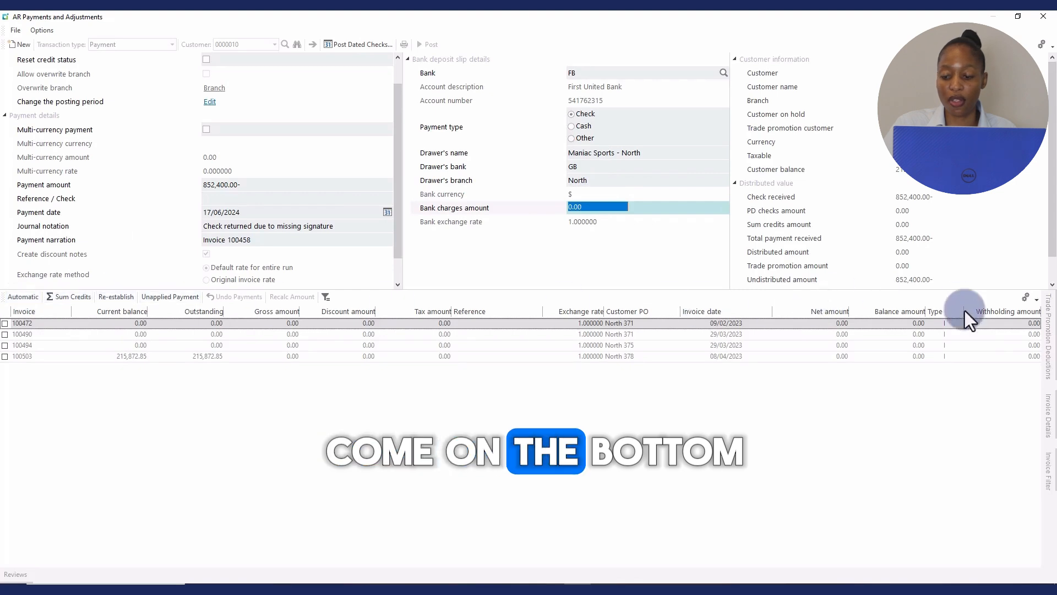
Distribute the negative payment to invoice 100472, post the transaction, and close the payments program
{"action": "left_click", "coordinate": [4, 324]}
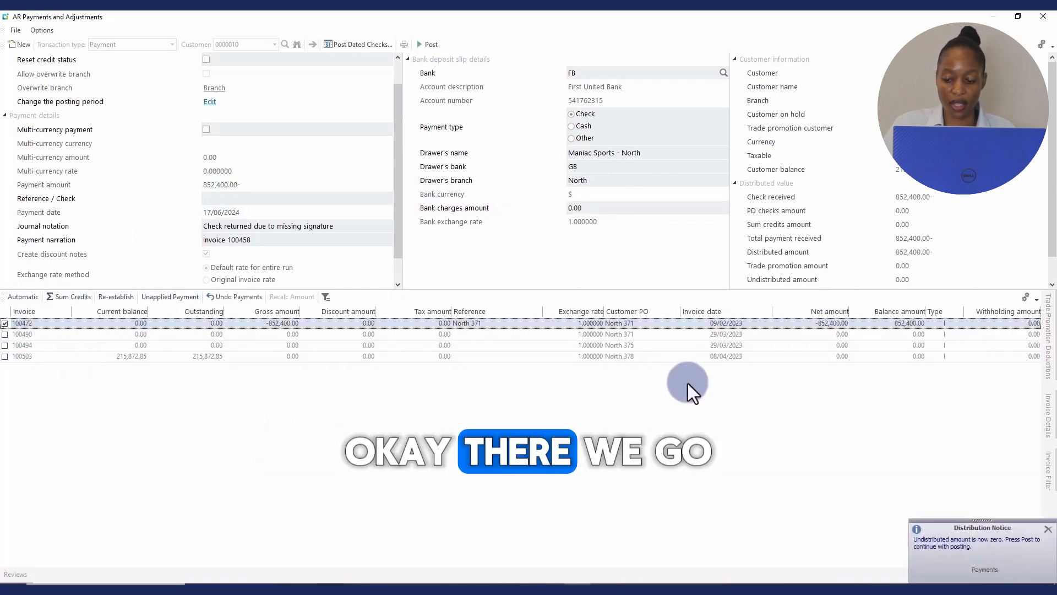
{"action": "left_click", "coordinate": [433, 45]}
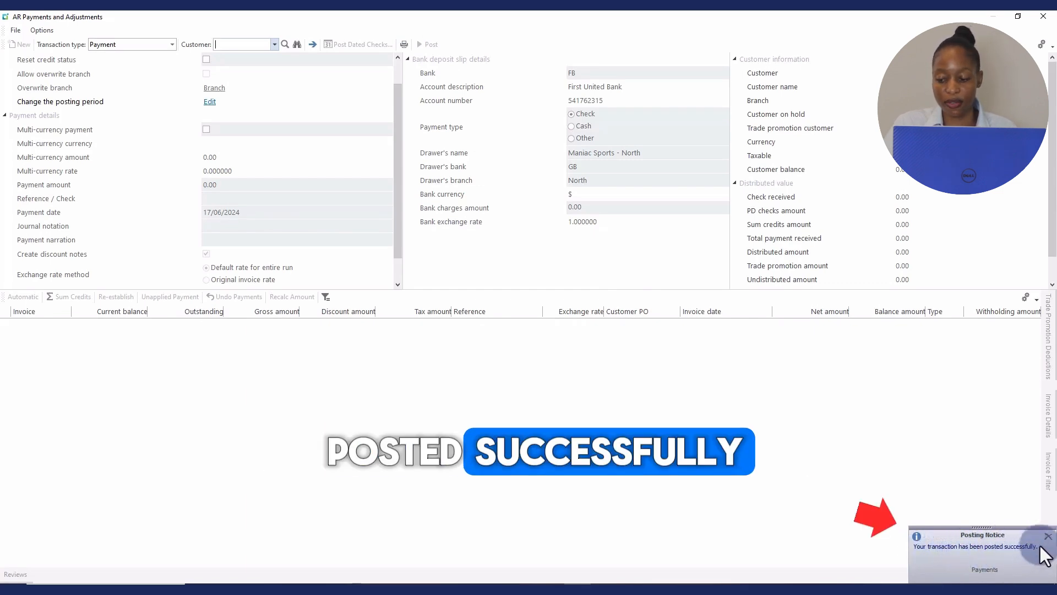
{"action": "left_click", "coordinate": [1043, 18]}
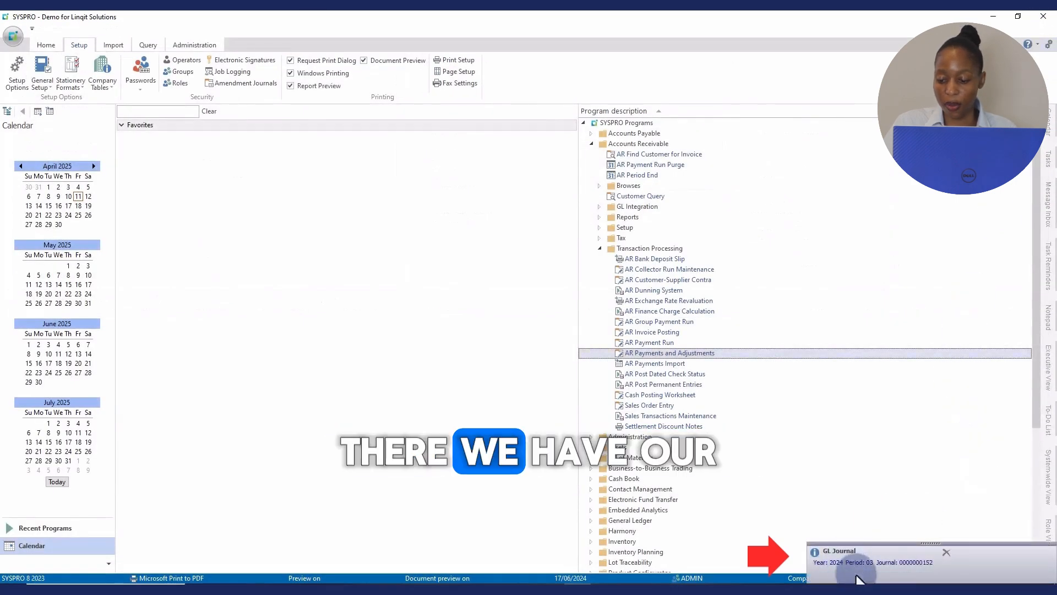